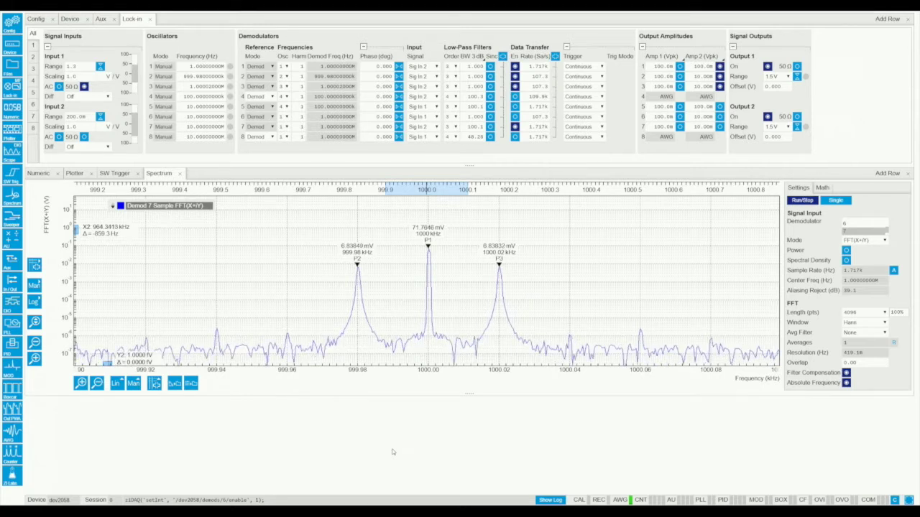
Show the Math peak table listing the three spectrum peaks around 1000 kHz.
{"action": "left_click", "coordinate": [822, 187]}
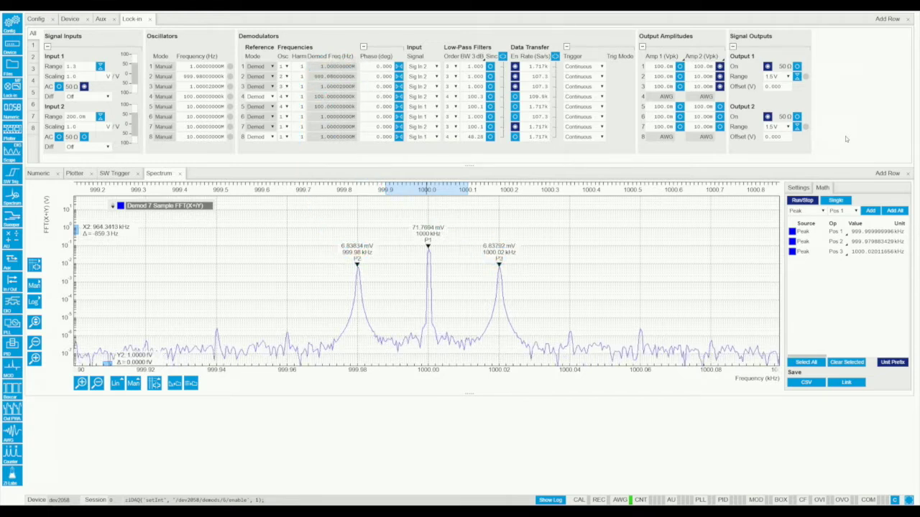
Turn off data transfer for demodulator 7.
{"action": "left_click", "coordinate": [514, 127]}
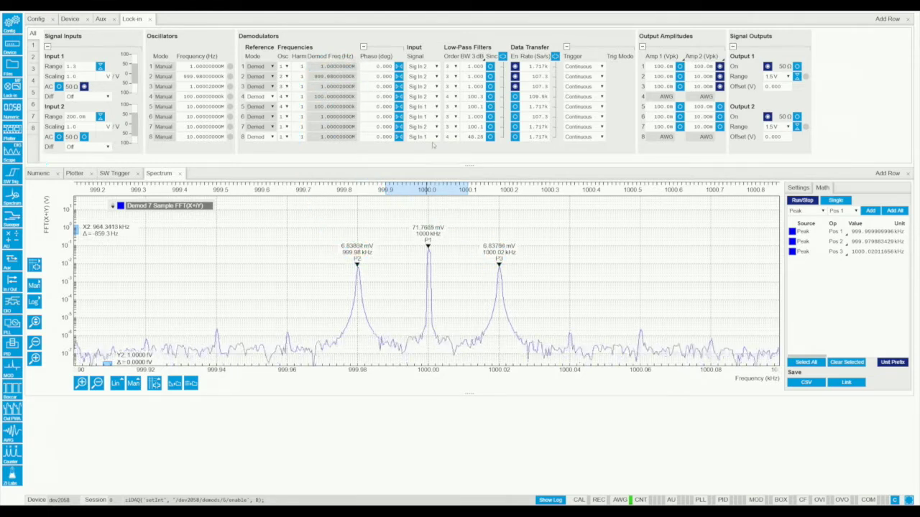
Show R and phase gauges for demodulators 1–3 in the Numeric tab.
{"action": "left_click", "coordinate": [39, 174]}
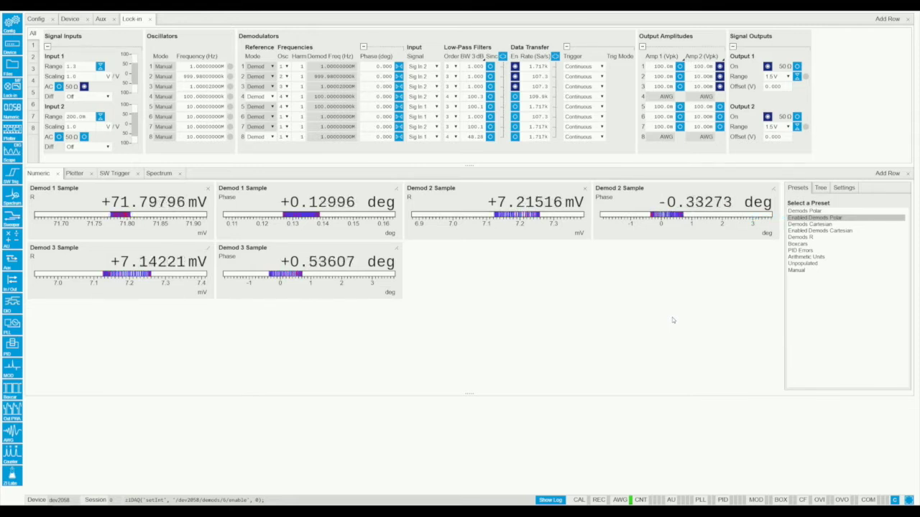
Try the Enabled Demods Cartesian and Manual presets and browse the signal tree.
{"action": "left_click", "coordinate": [823, 231]}
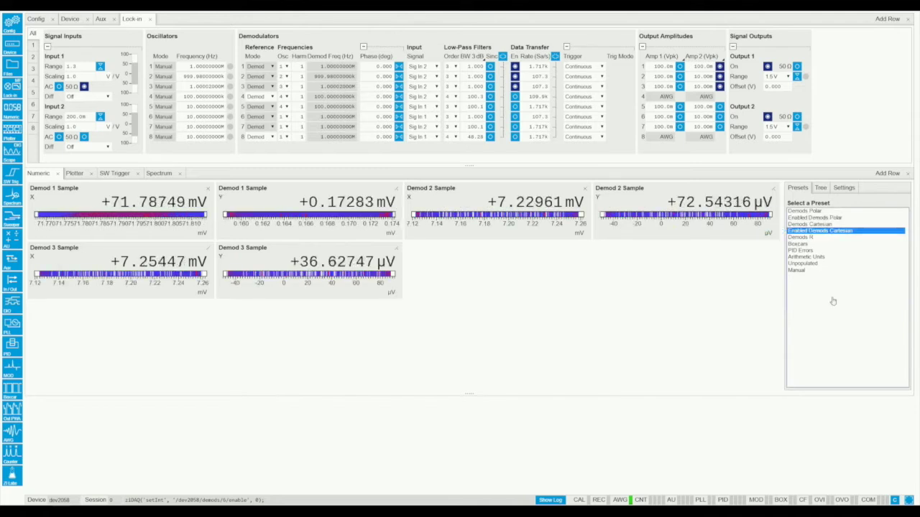
{"action": "left_click", "coordinate": [799, 271]}
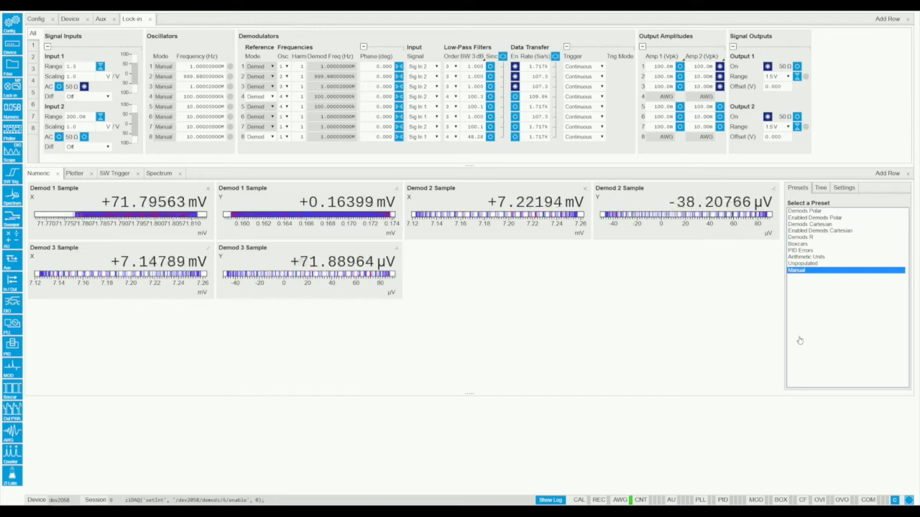
{"action": "left_click", "coordinate": [820, 188]}
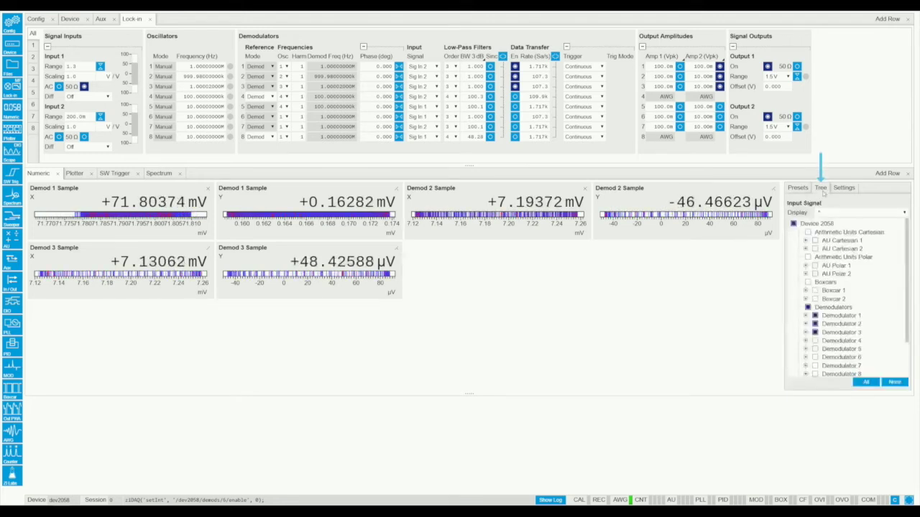
{"action": "scroll", "coordinate": [796, 273], "scroll_direction": "down", "scroll_amount": 2}
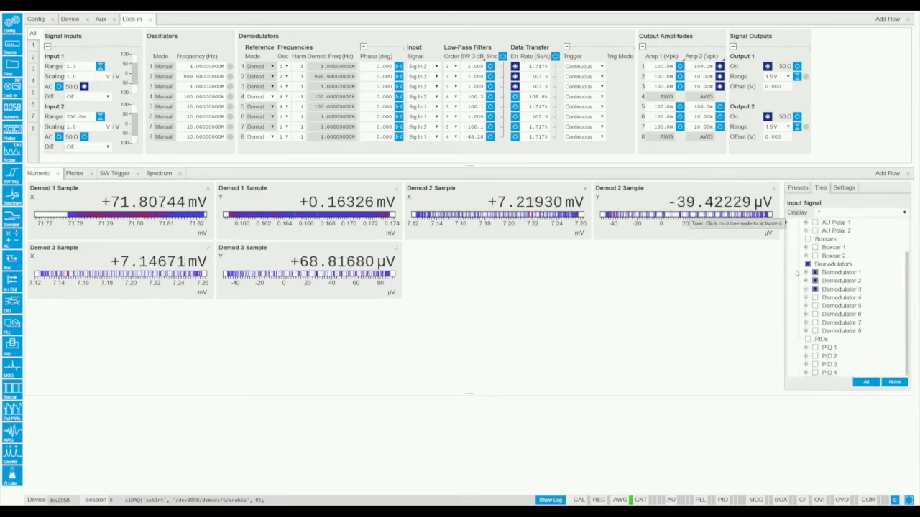
{"action": "scroll", "coordinate": [796, 269], "scroll_direction": "up", "scroll_amount": 2}
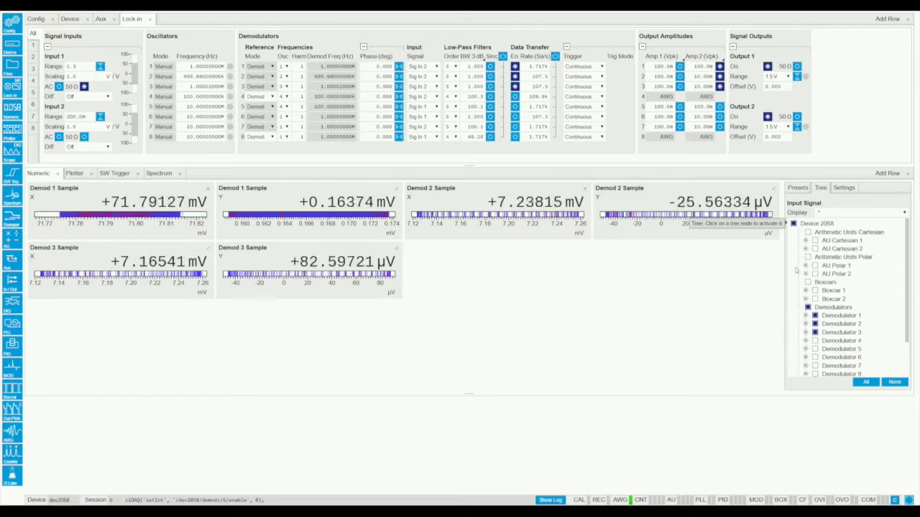
Apply the Enabled Demods Polar preset and move the Demod 2 Phase gauge into row 2.
{"action": "left_click", "coordinate": [798, 188]}
{"action": "left_click", "coordinate": [814, 217]}
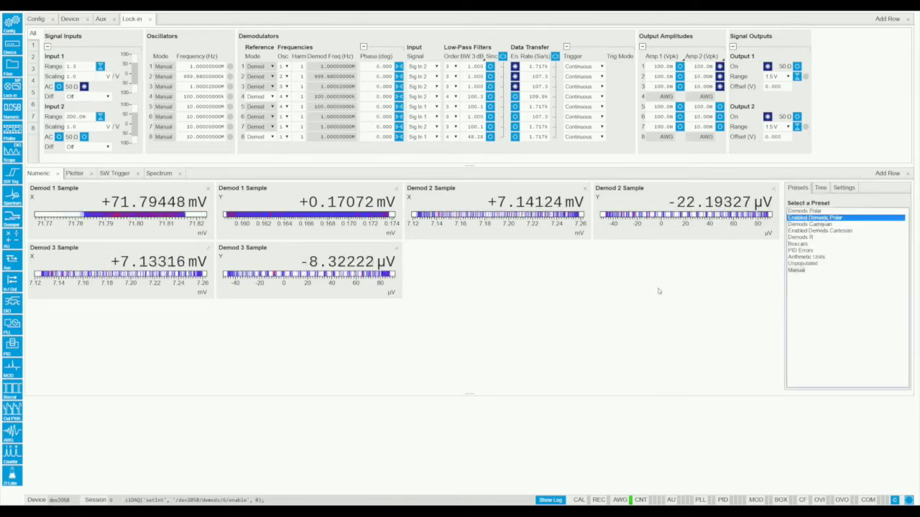
{"action": "left_click_drag", "start_coordinate": [739, 189], "coordinate": [180, 237]}
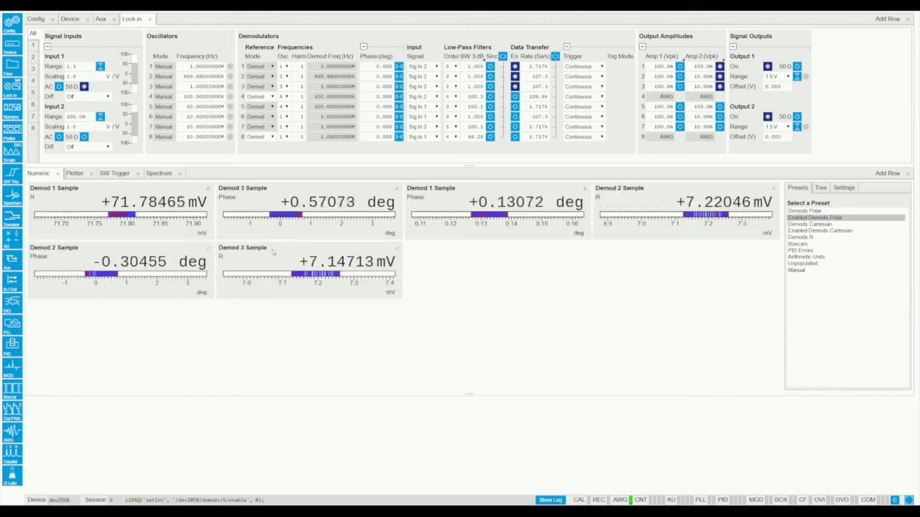
Remove the Demod 3 Phase gauge and select the Demod 2 R gauge in Settings.
{"action": "left_click", "coordinate": [396, 188]}
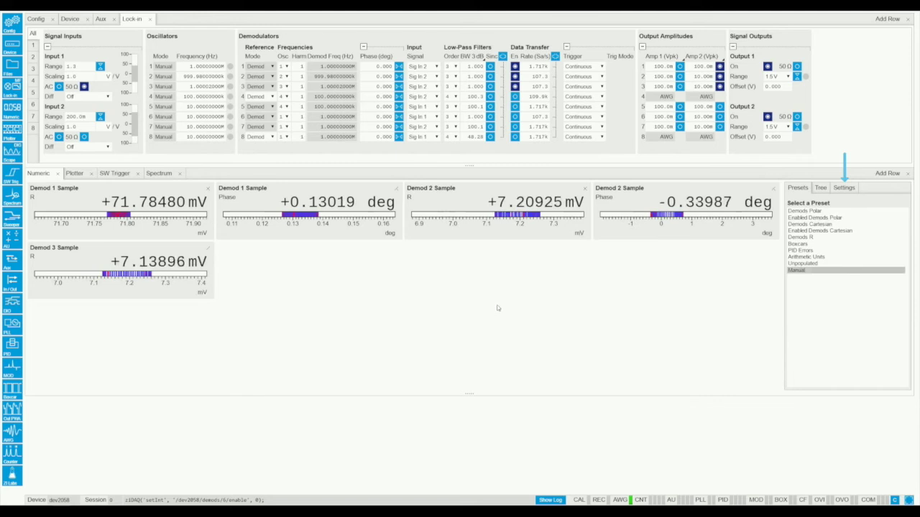
{"action": "left_click", "coordinate": [839, 189]}
{"action": "left_click", "coordinate": [633, 198]}
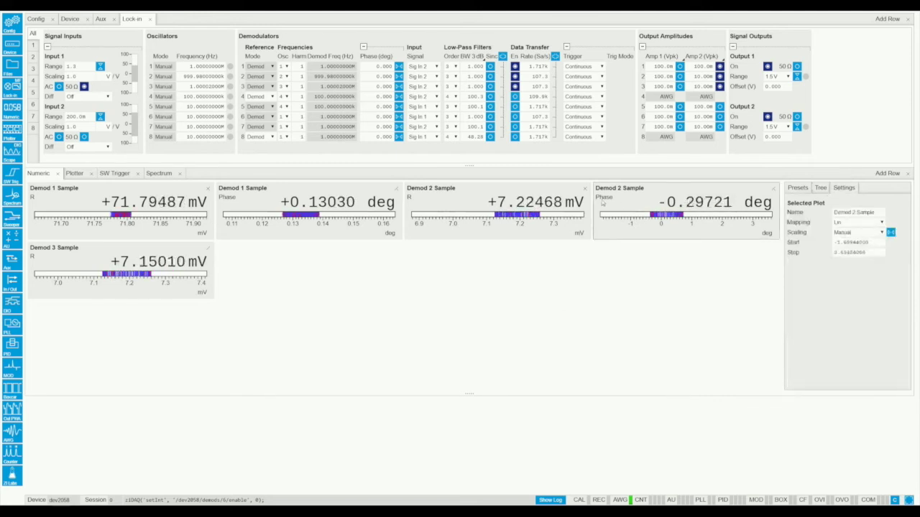
{"action": "left_click", "coordinate": [514, 194]}
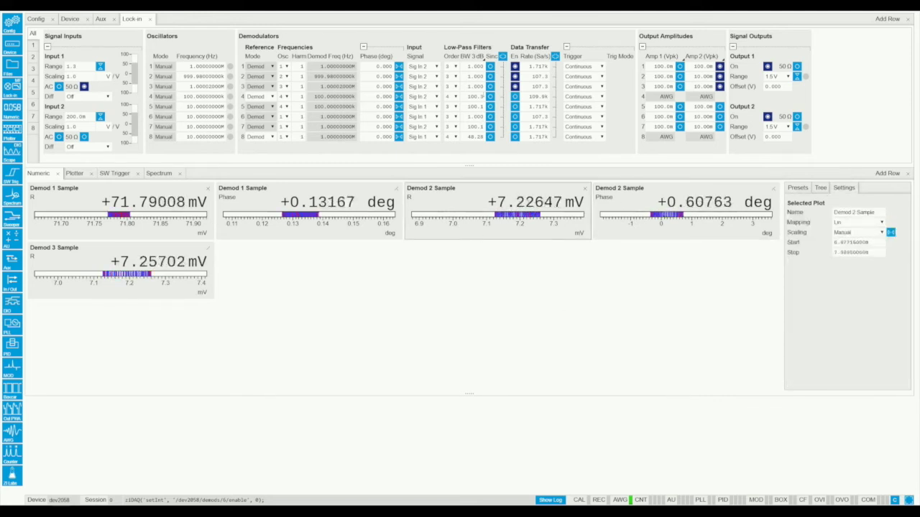
Set demodulator 1's low-pass filter bandwidth to 25.70 and enable demodulator 5 data transfer.
{"action": "left_click", "coordinate": [474, 67]}
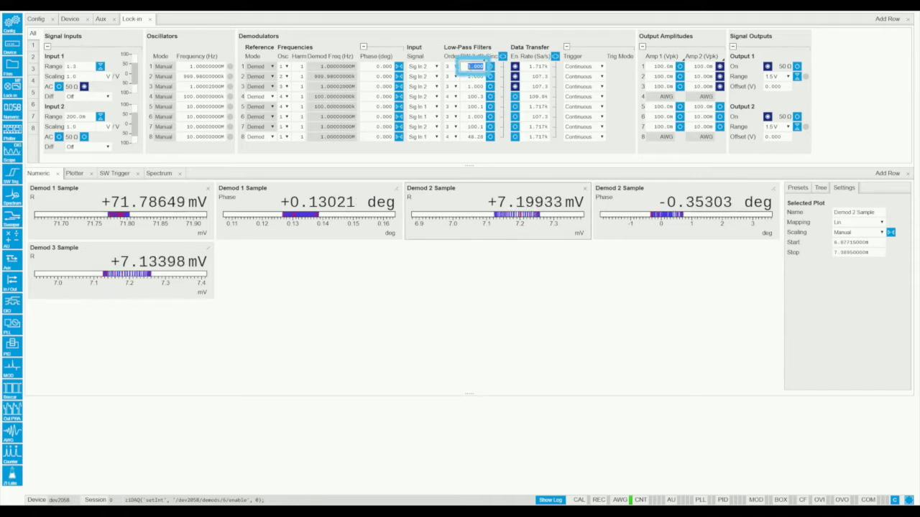
{"action": "type", "text": "25.70"}
{"action": "key", "text": "Return"}
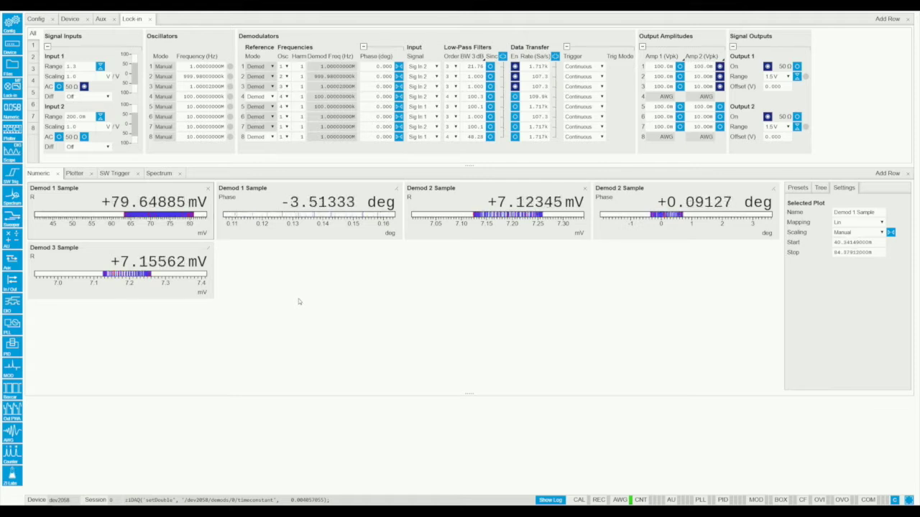
{"action": "left_click", "coordinate": [515, 106]}
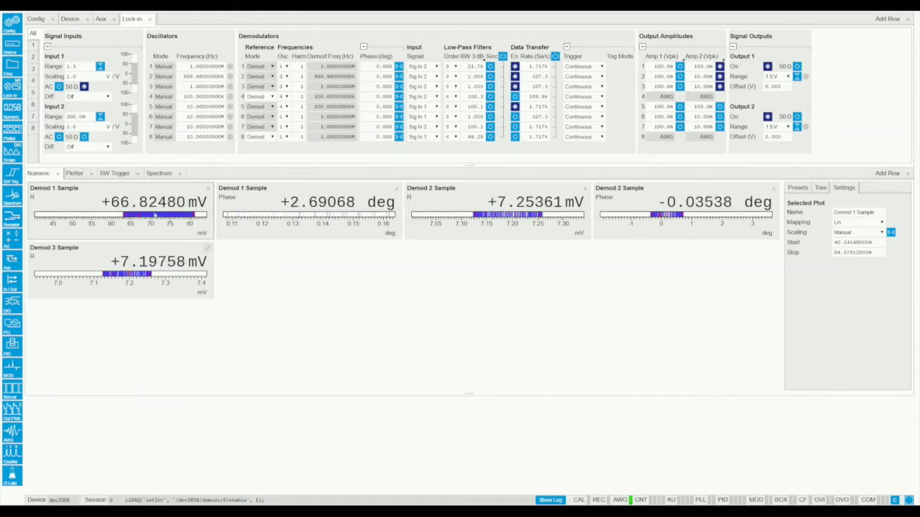
Zoom the Plotter time axis and place cursors X1 and X2 on adjacent peaks, about 50 ms apart.
{"action": "left_click", "coordinate": [74, 173]}
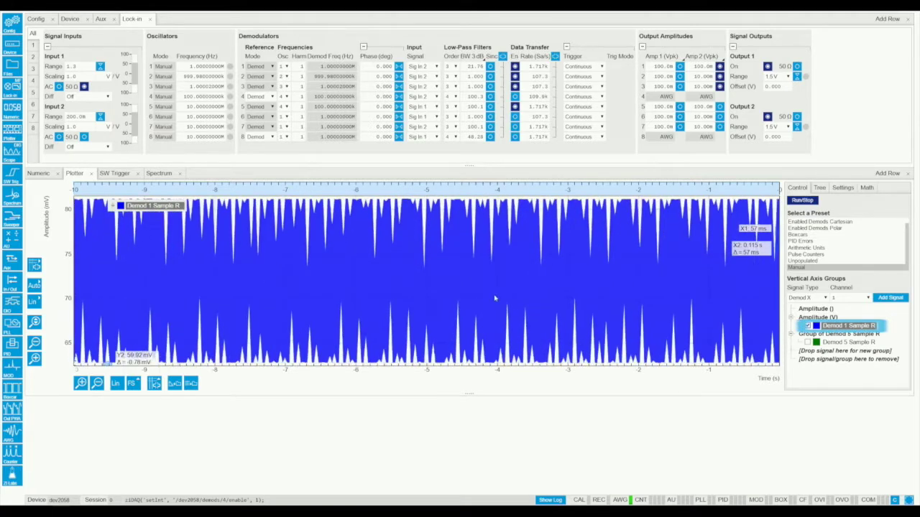
{"action": "scroll", "coordinate": [495, 299], "scroll_direction": "up", "scroll_amount": 5}
{"action": "scroll", "coordinate": [495, 298], "scroll_direction": "up", "scroll_amount": 3}
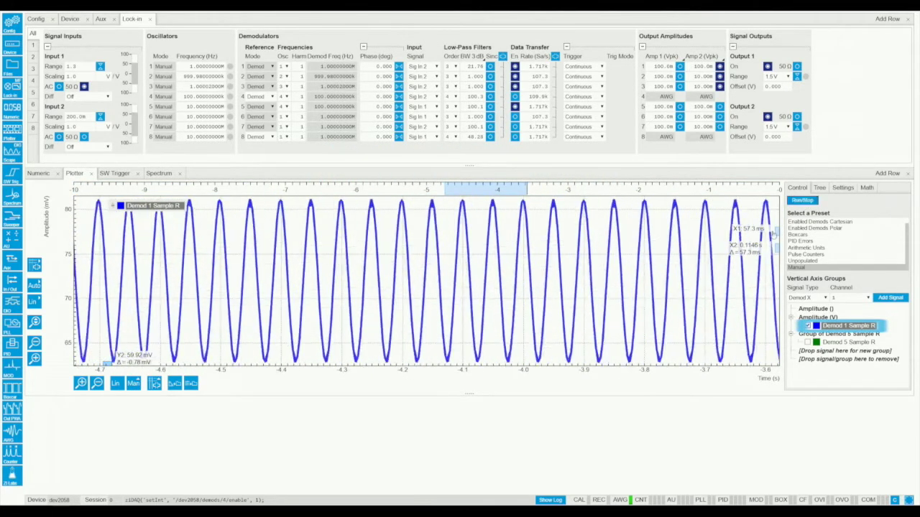
{"action": "left_click_drag", "start_coordinate": [780, 230], "coordinate": [675, 244]}
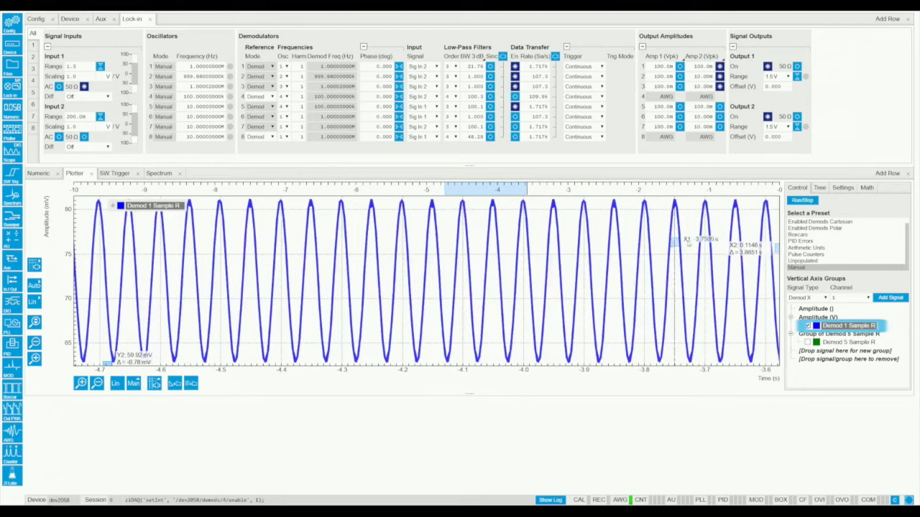
{"action": "left_click_drag", "start_coordinate": [778, 250], "coordinate": [704, 282]}
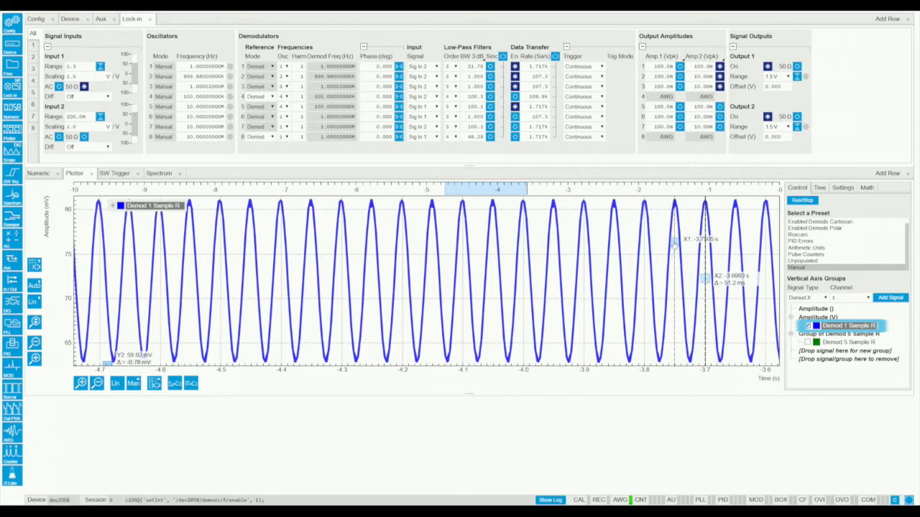
{"action": "left_click_drag", "start_coordinate": [674, 245], "coordinate": [675, 245]}
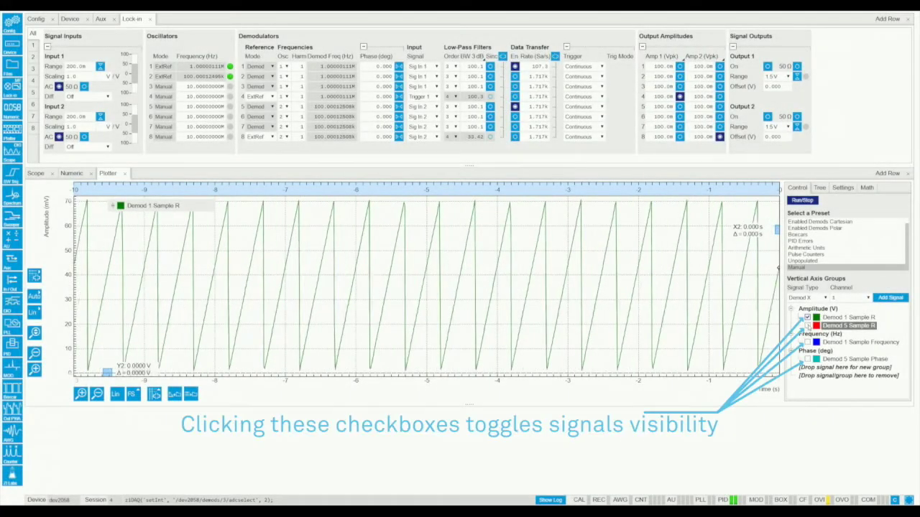
Add Demod 5 amplitude, rescale to 0–70 mV, and move it into its own axis group.
{"action": "left_click", "coordinate": [807, 325]}
{"action": "left_click", "coordinate": [34, 353]}
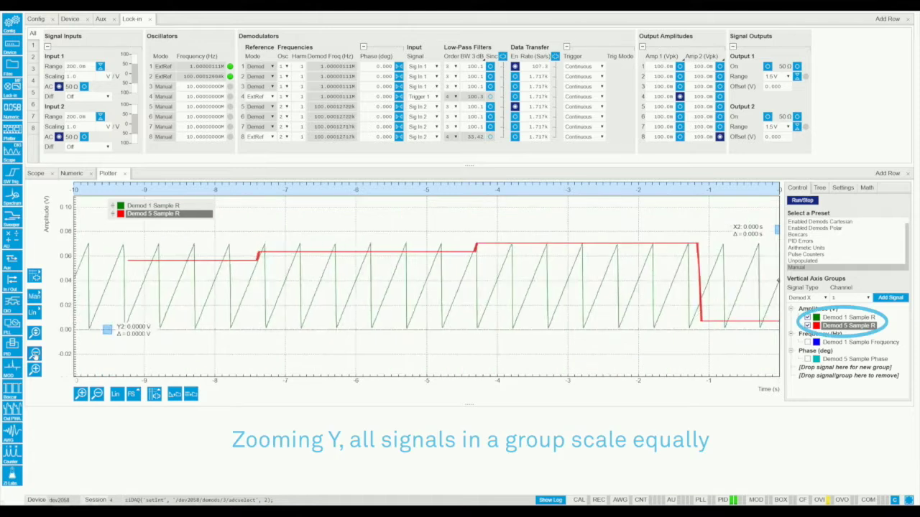
{"action": "left_click", "coordinate": [35, 353]}
{"action": "left_click", "coordinate": [35, 369]}
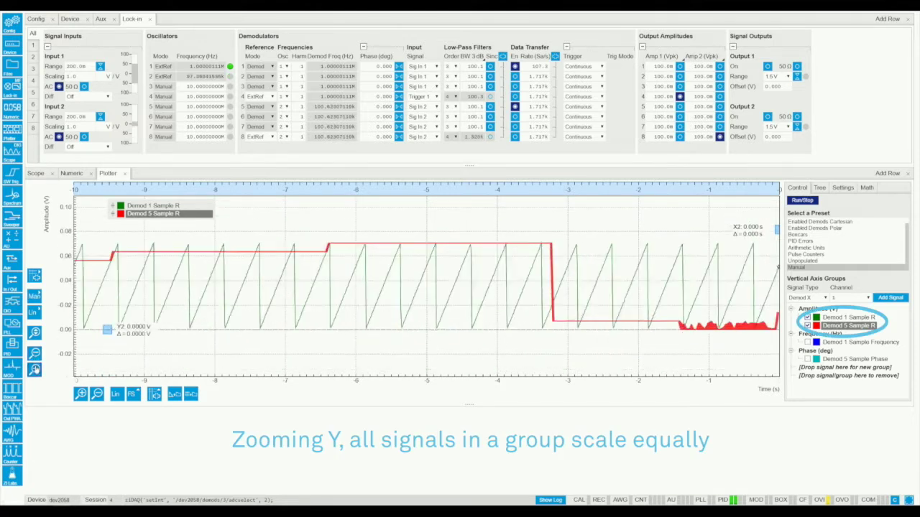
{"action": "left_click", "coordinate": [34, 368]}
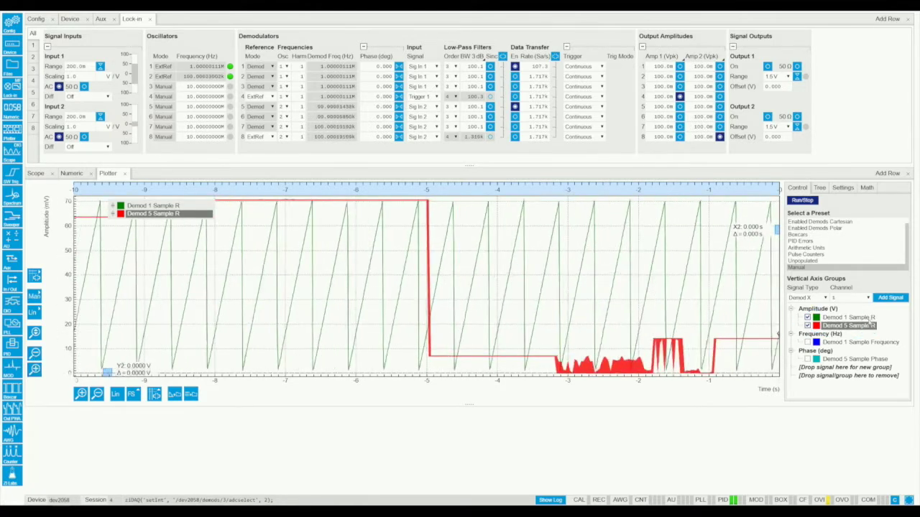
{"action": "left_click_drag", "start_coordinate": [839, 330], "coordinate": [820, 371]}
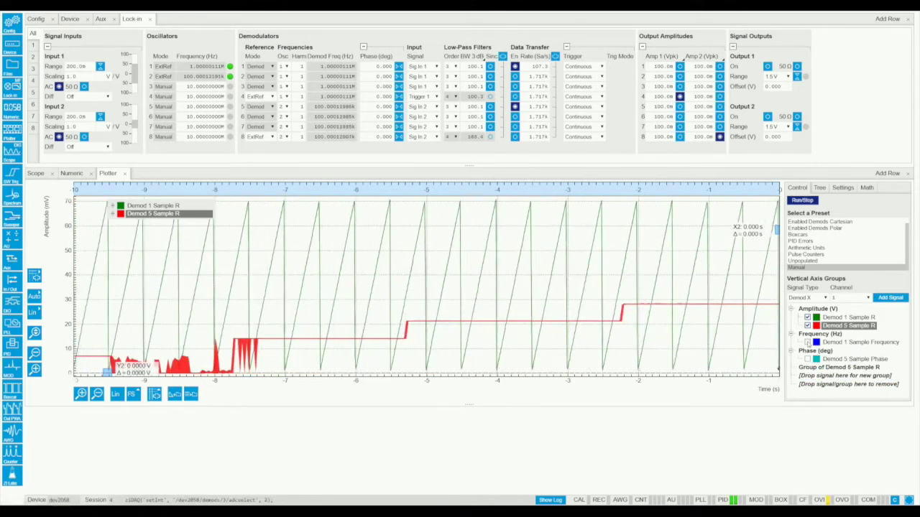
Plot Demod 1 frequency instead of Demod 5 amplitude, zooming out vertically to fit the trace.
{"action": "left_click", "coordinate": [807, 342]}
{"action": "left_click", "coordinate": [807, 326]}
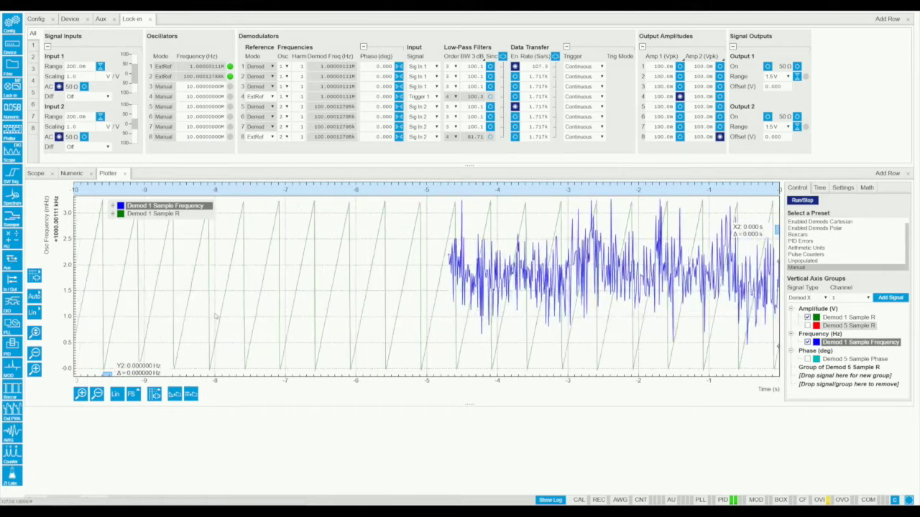
{"action": "left_click", "coordinate": [34, 353]}
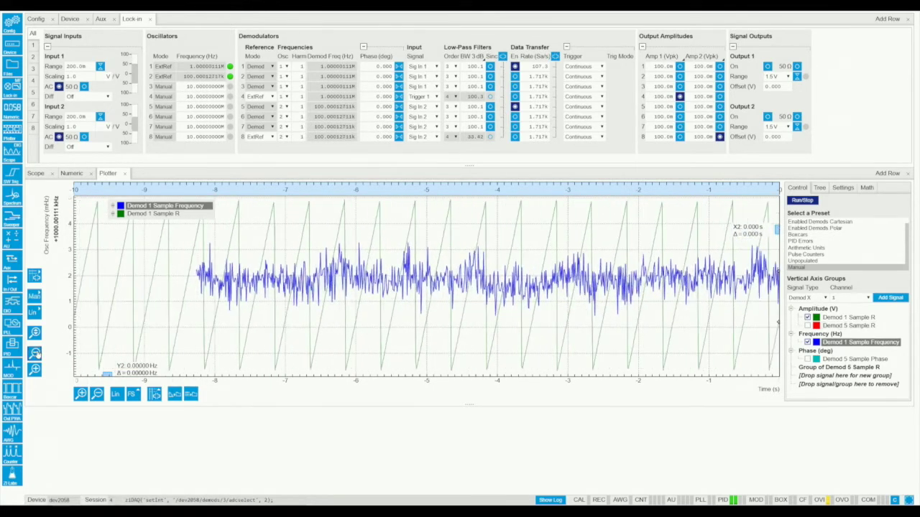
{"action": "left_click", "coordinate": [35, 352]}
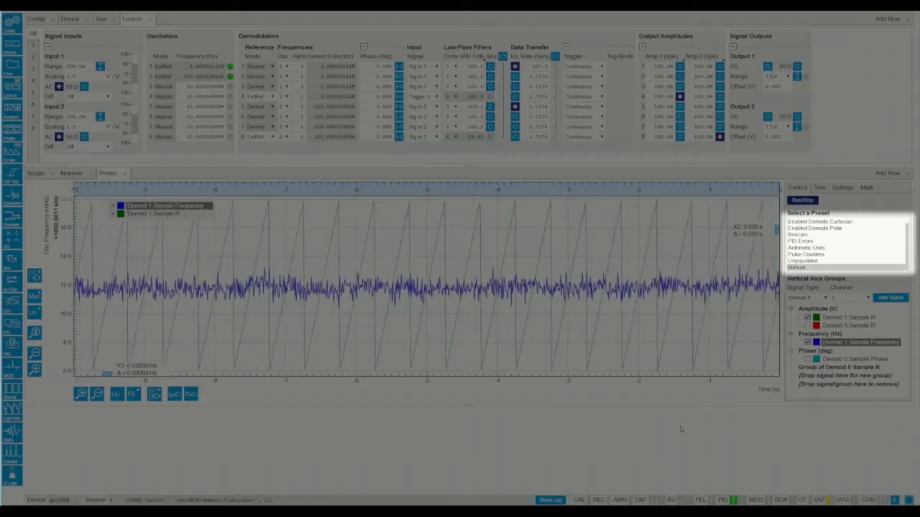
Browse the Signal Type list, then expand Demodulator 1 in the input signal tree.
{"action": "left_click", "coordinate": [811, 298]}
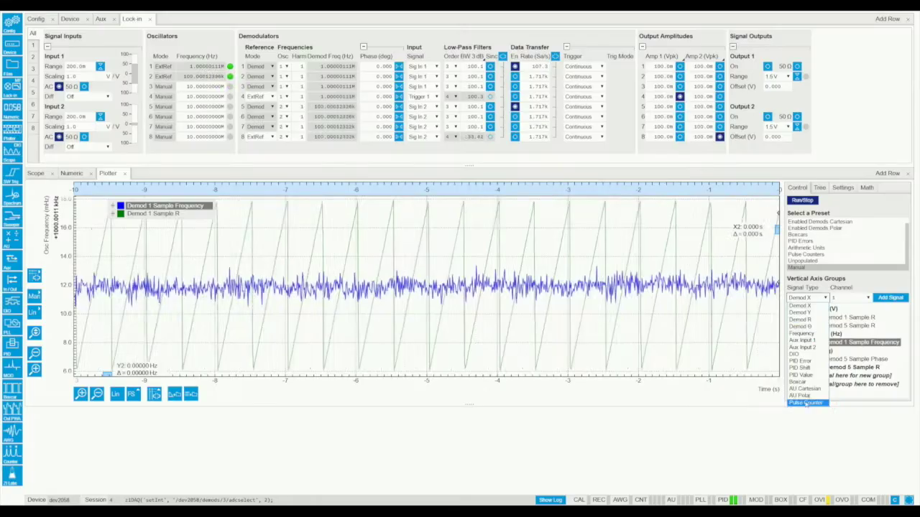
{"action": "left_click", "coordinate": [820, 188]}
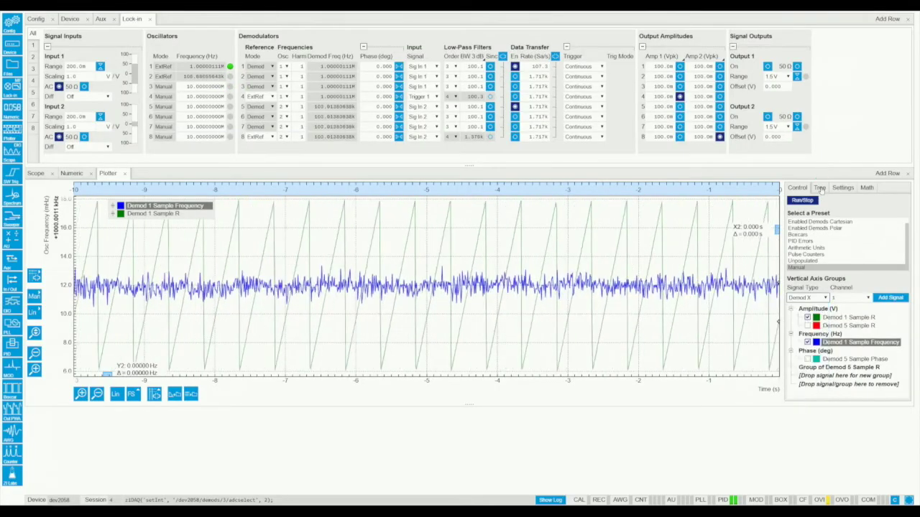
{"action": "left_click", "coordinate": [819, 188]}
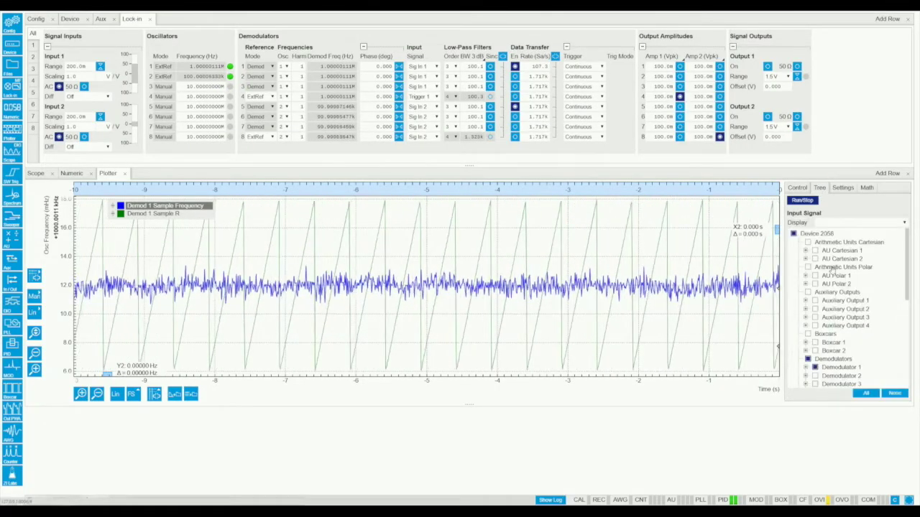
{"action": "scroll", "coordinate": [832, 270], "scroll_direction": "down", "scroll_amount": 3}
{"action": "scroll", "coordinate": [831, 269], "scroll_direction": "down", "scroll_amount": 5}
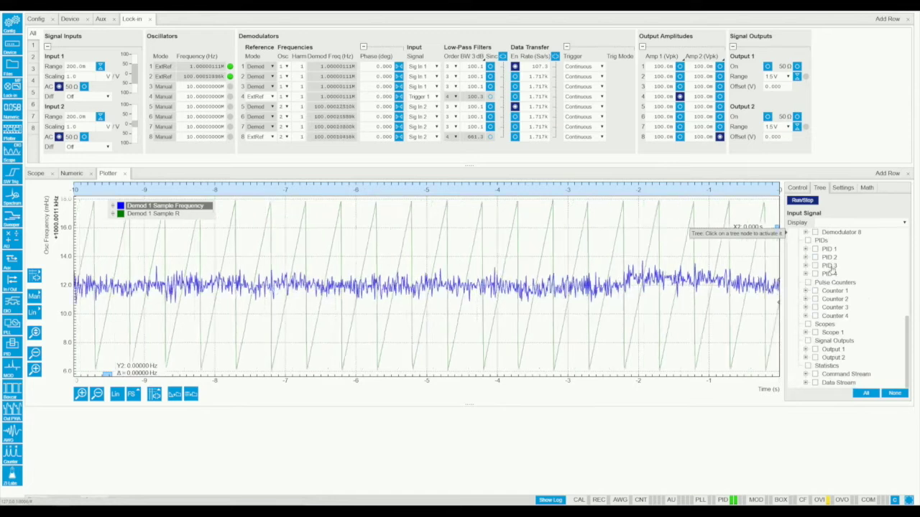
{"action": "scroll", "coordinate": [831, 271], "scroll_direction": "up", "scroll_amount": 8}
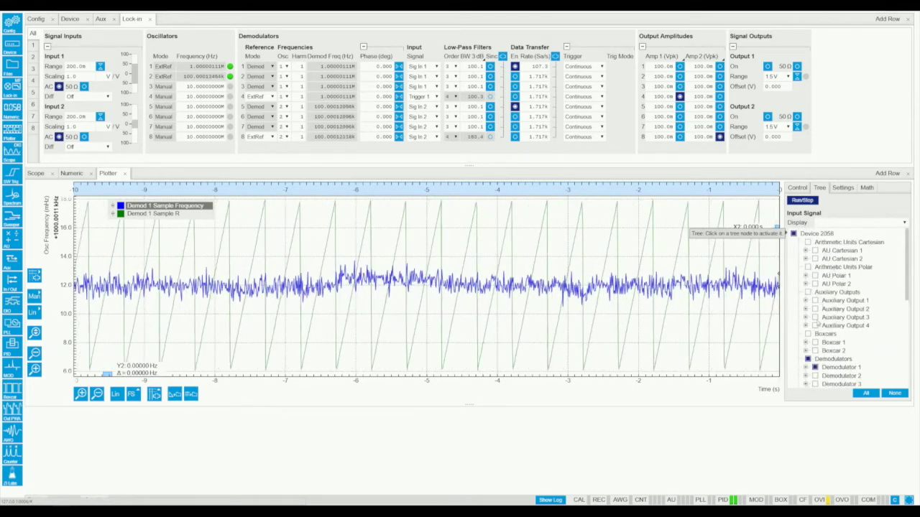
{"action": "left_click", "coordinate": [806, 368]}
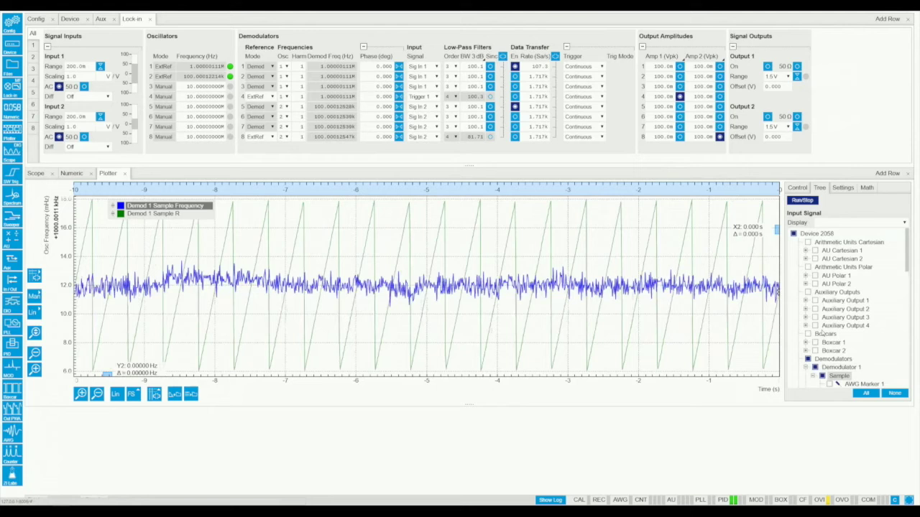
{"action": "scroll", "coordinate": [827, 316], "scroll_direction": "down", "scroll_amount": 5}
{"action": "scroll", "coordinate": [826, 301], "scroll_direction": "up", "scroll_amount": 5}
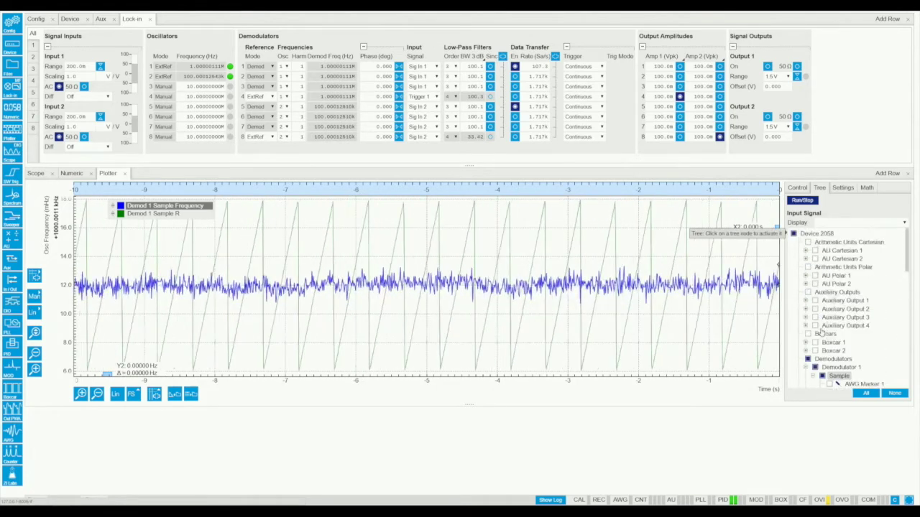
Move cursor X2 to about -5 s and add all Cursor Area statistics in the Math tab.
{"action": "left_click", "coordinate": [866, 188]}
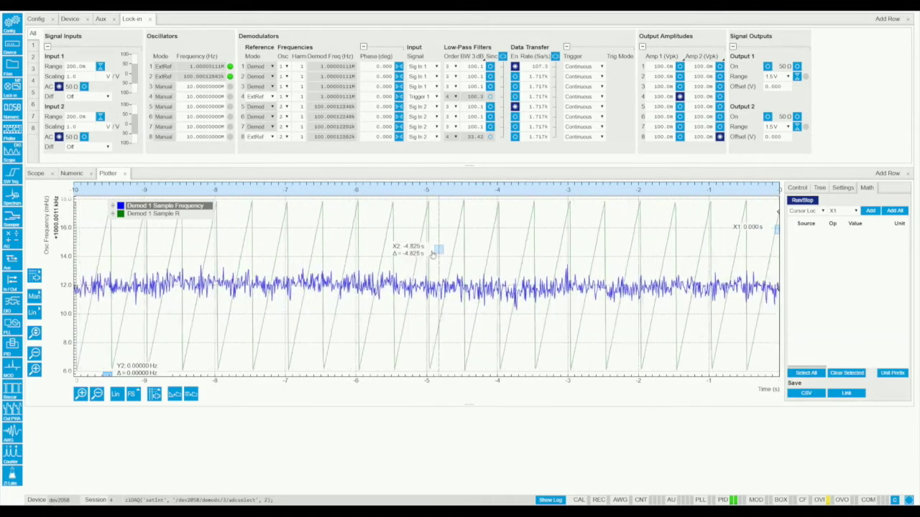
{"action": "left_click_drag", "start_coordinate": [429, 253], "coordinate": [423, 254]}
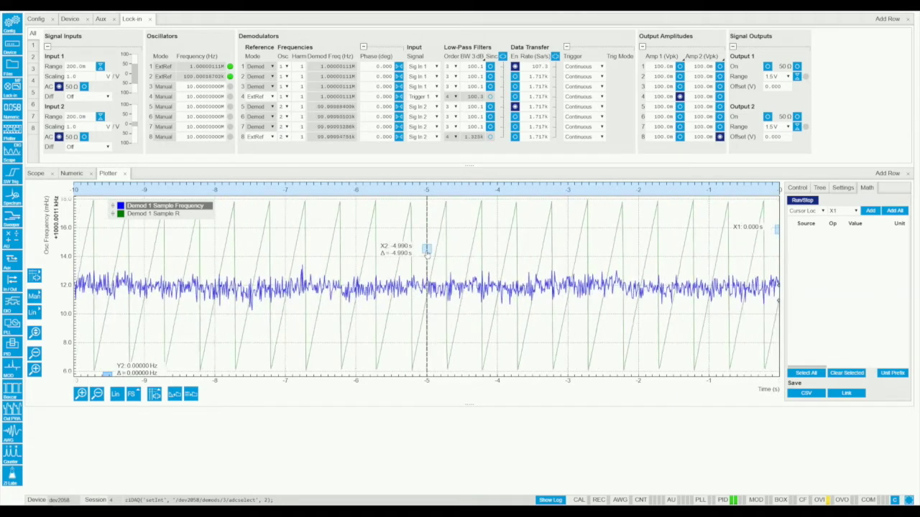
{"action": "left_click", "coordinate": [806, 211]}
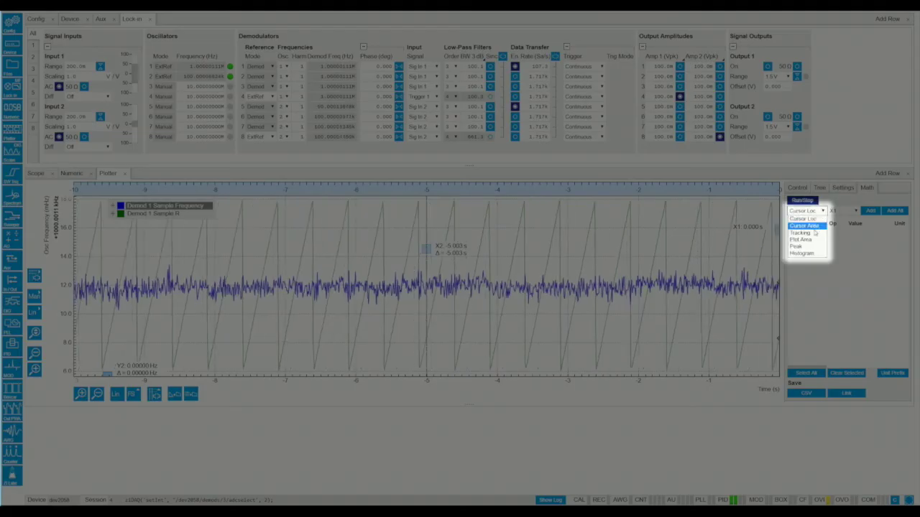
{"action": "left_click", "coordinate": [804, 226]}
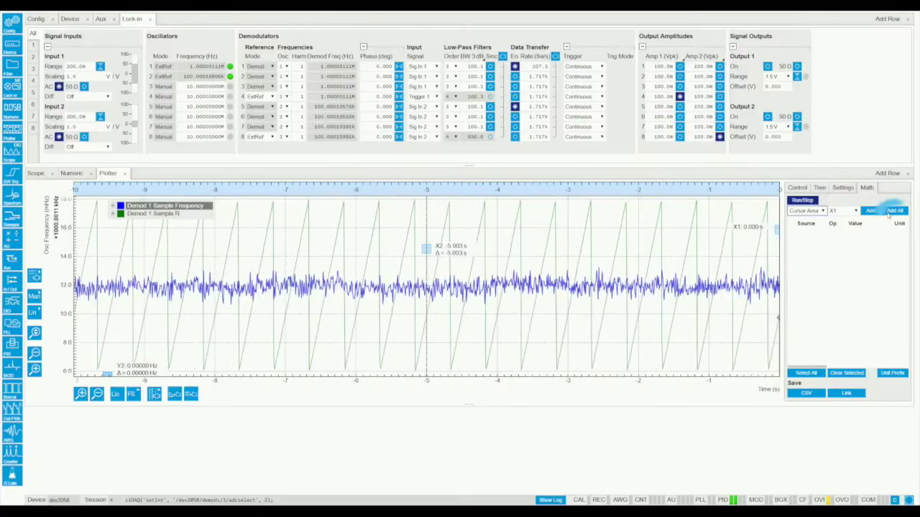
{"action": "left_click", "coordinate": [892, 211]}
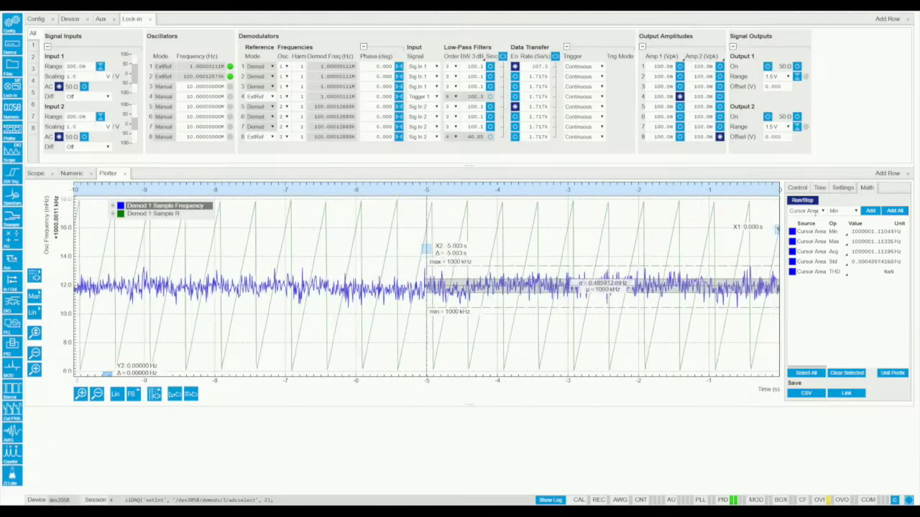
Switch the Math operation type from Cursor Area to Histogram.
{"action": "left_click", "coordinate": [806, 210]}
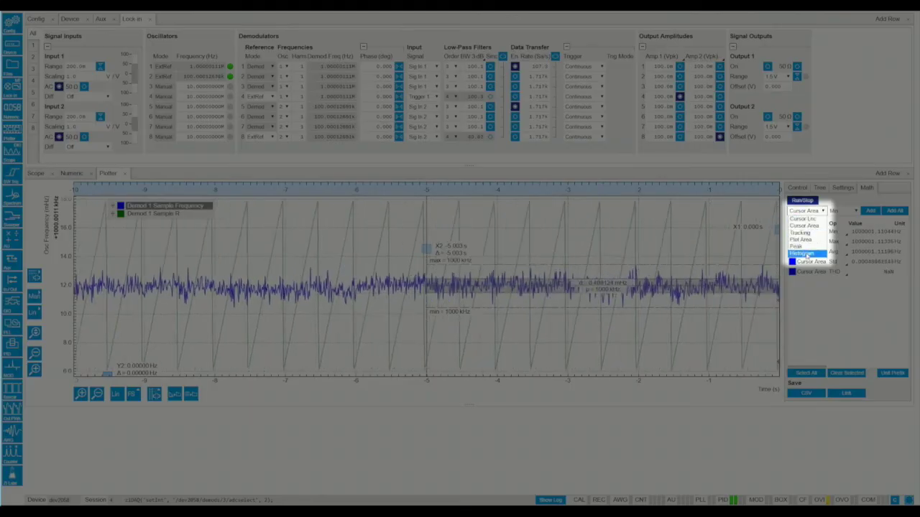
{"action": "left_click", "coordinate": [810, 262]}
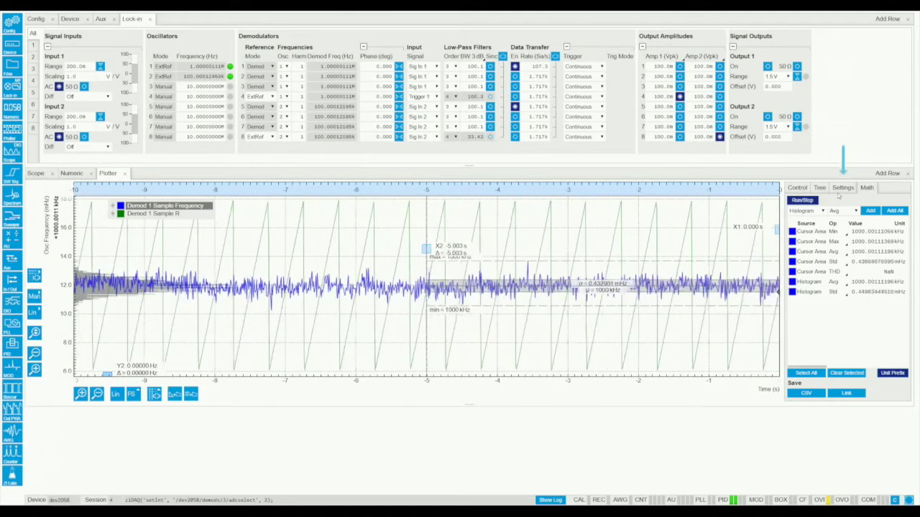
Check the Plotter window length setting, keeping it at 10 s.
{"action": "left_click", "coordinate": [842, 188]}
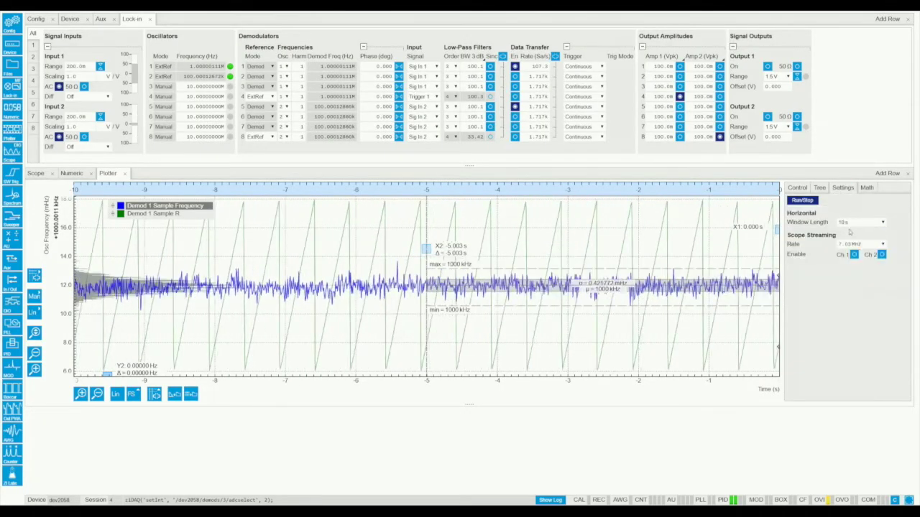
{"action": "left_click", "coordinate": [857, 222]}
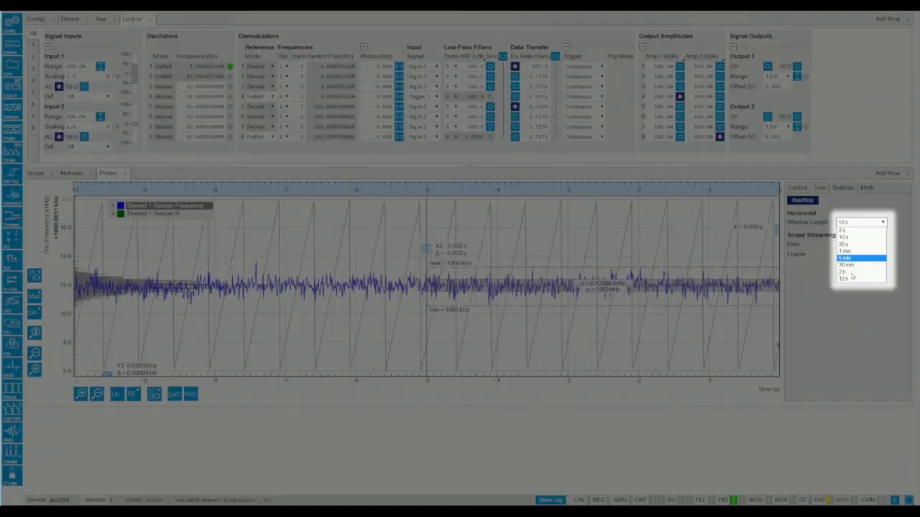
{"action": "left_click", "coordinate": [851, 280]}
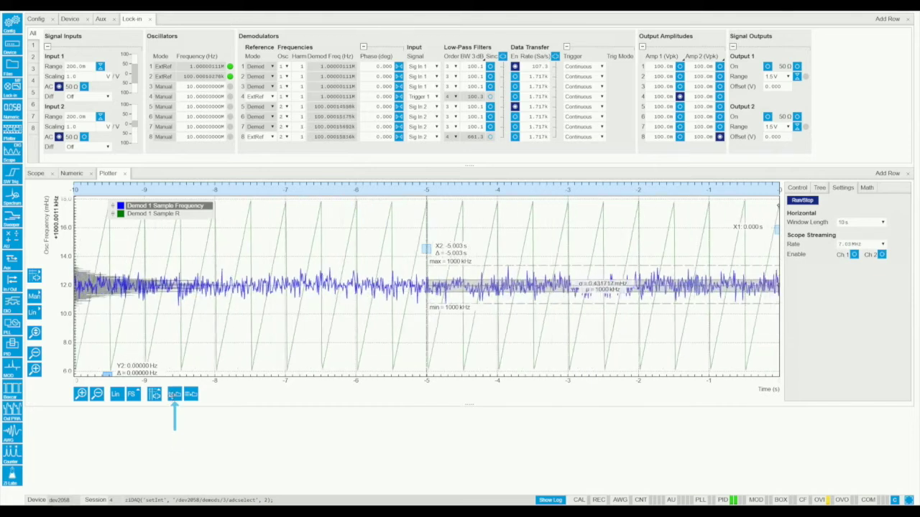
Export the plot as a PNG image and the data as a text file, opening each.
{"action": "left_click", "coordinate": [174, 394]}
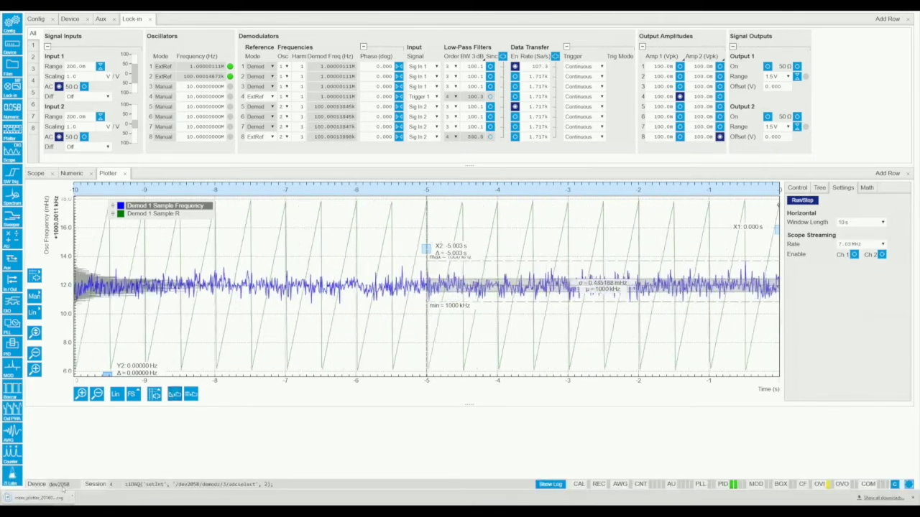
{"action": "left_click", "coordinate": [54, 499]}
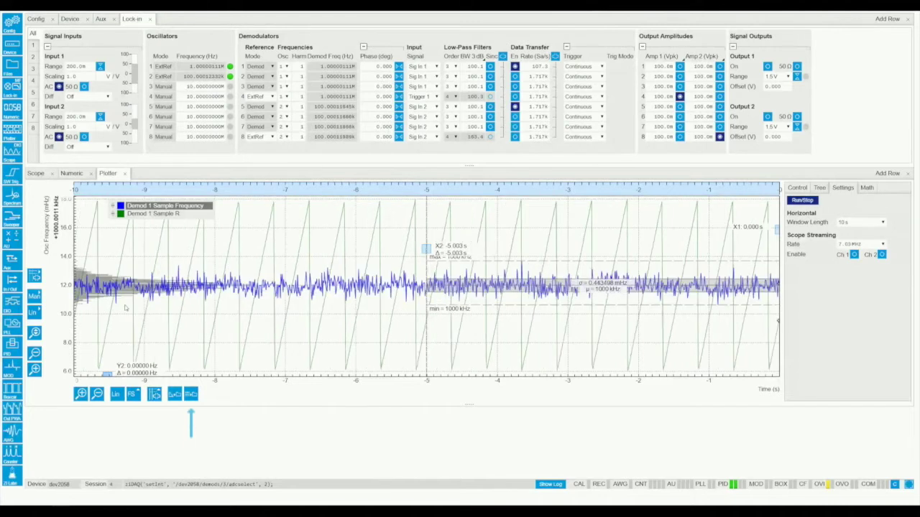
{"action": "left_click", "coordinate": [191, 394]}
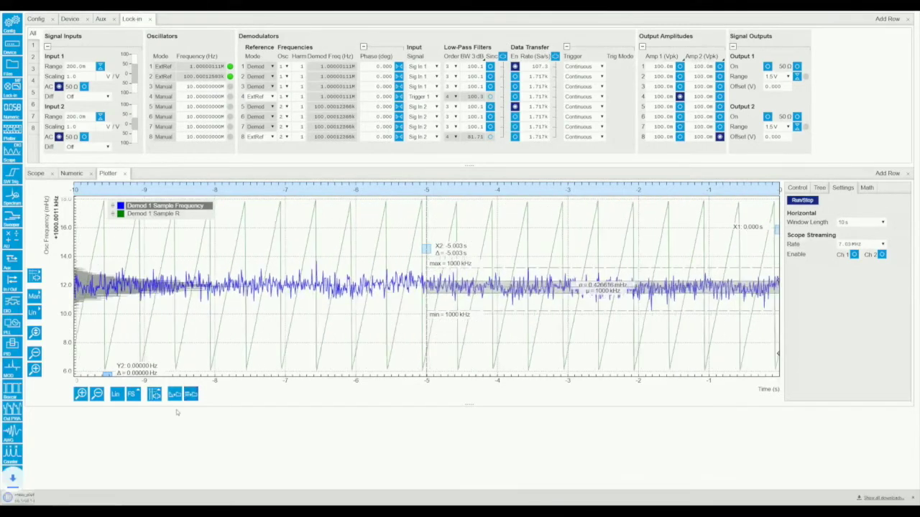
{"action": "left_click", "coordinate": [52, 498]}
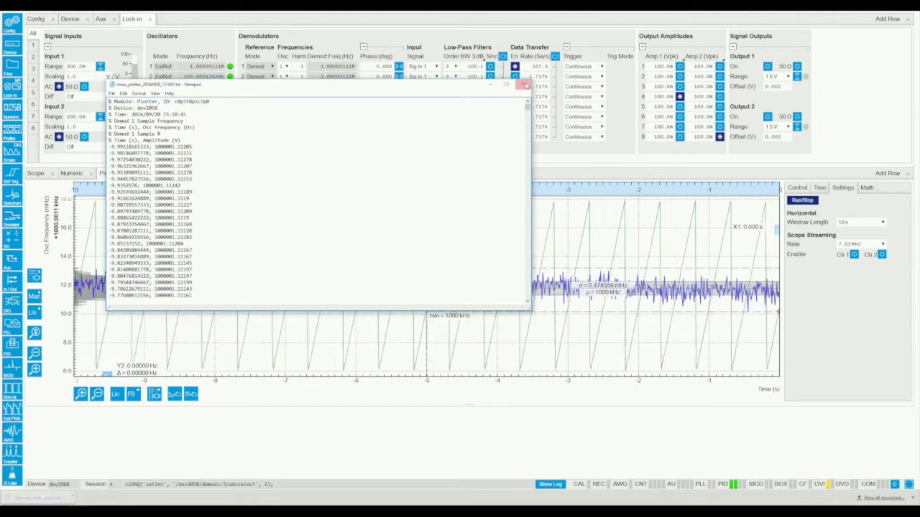
Close the Notepad window holding the exported plotter data file.
{"action": "left_click", "coordinate": [522, 84]}
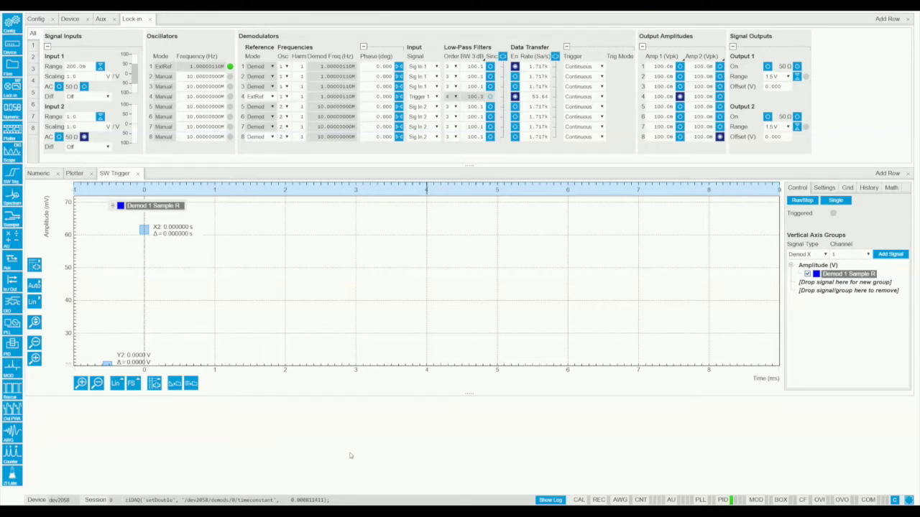
Browse the trigger signal picker and Trigger Type list, keeping Edge on Demod 1 R.
{"action": "left_click", "coordinate": [818, 256]}
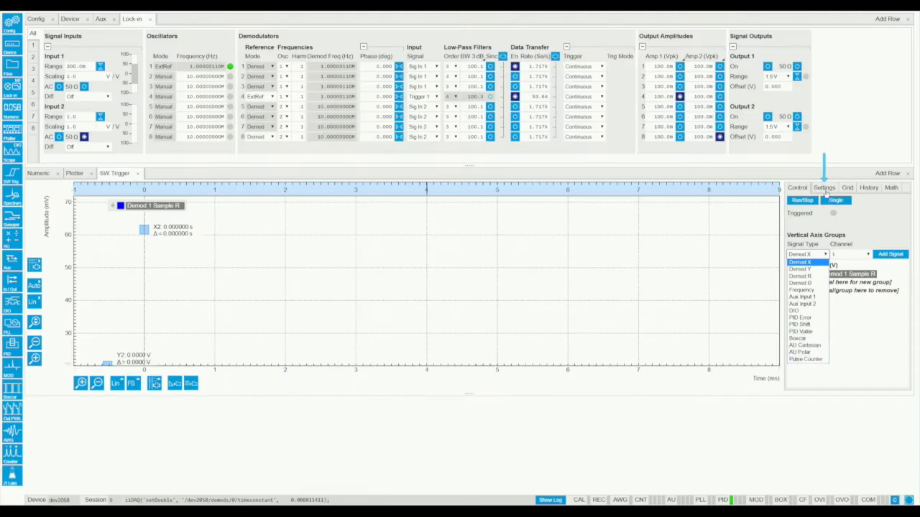
{"action": "left_click", "coordinate": [826, 193]}
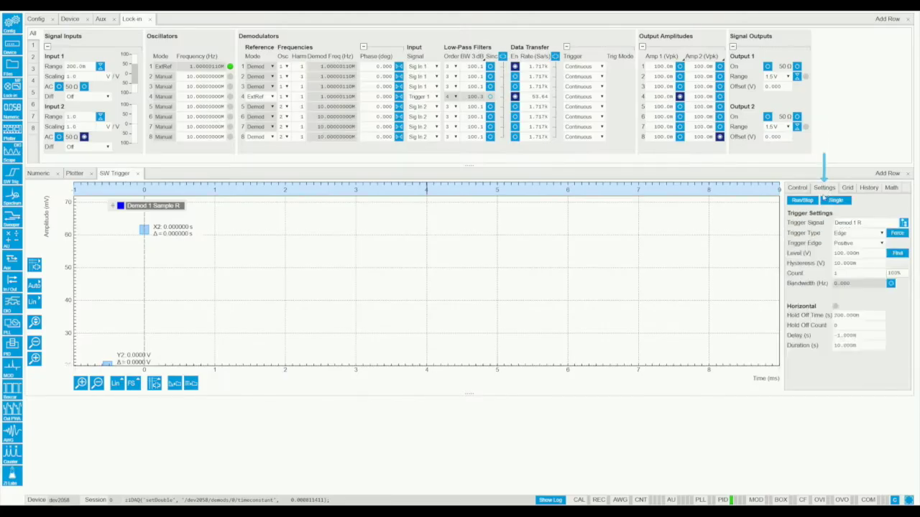
{"action": "left_click", "coordinate": [837, 223]}
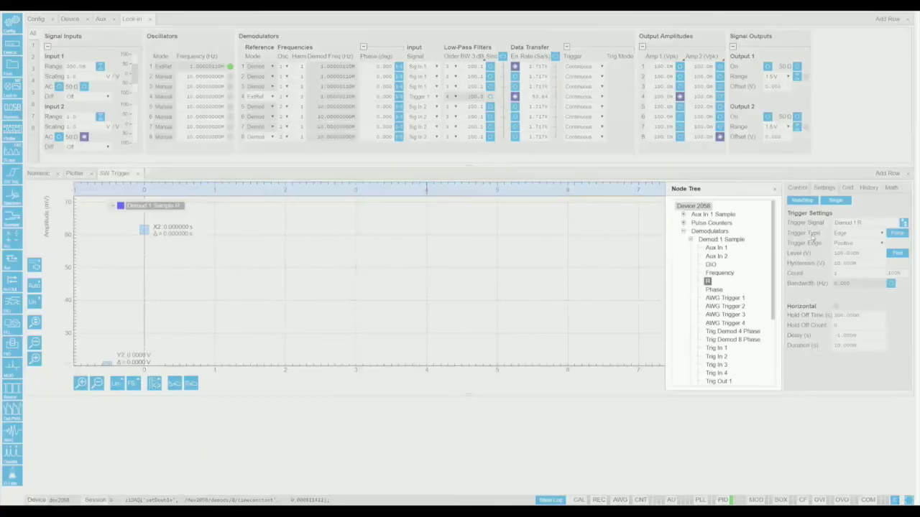
{"action": "scroll", "coordinate": [747, 288], "scroll_direction": "down", "scroll_amount": 5}
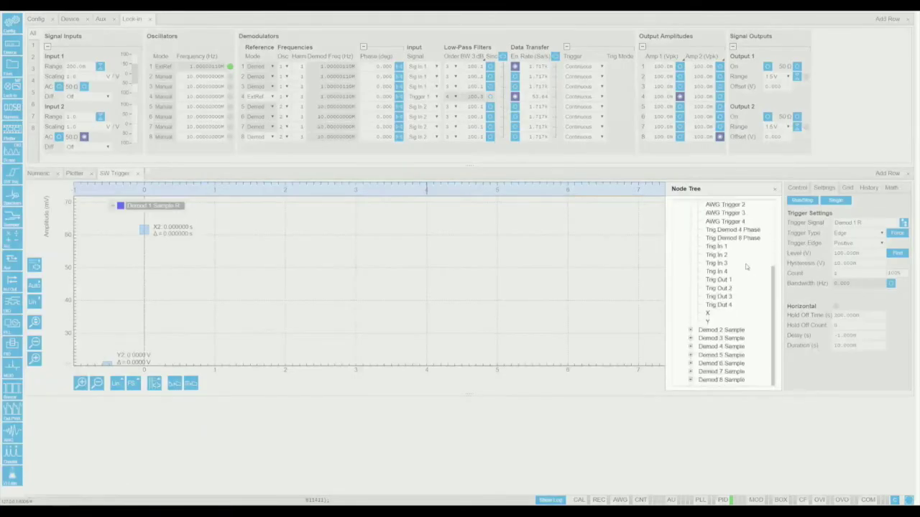
{"action": "scroll", "coordinate": [748, 287], "scroll_direction": "up", "scroll_amount": 5}
{"action": "left_click", "coordinate": [802, 242]}
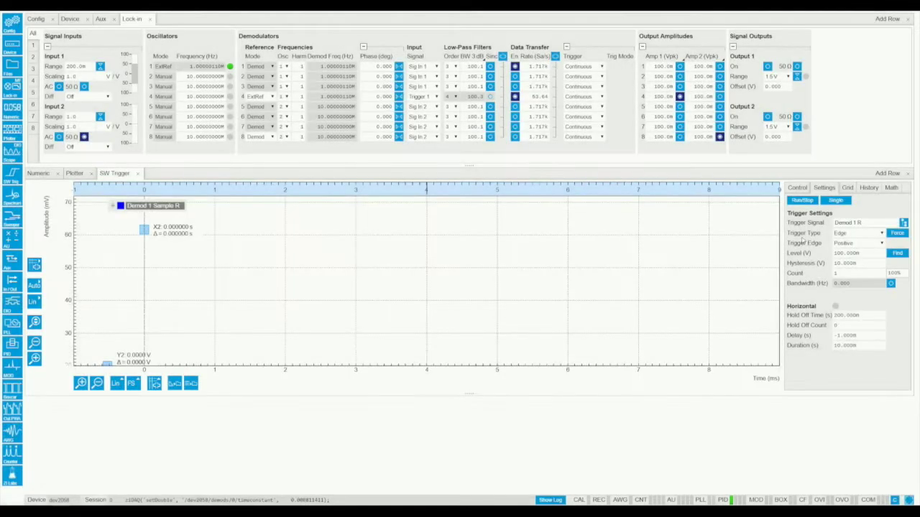
{"action": "left_click", "coordinate": [838, 235]}
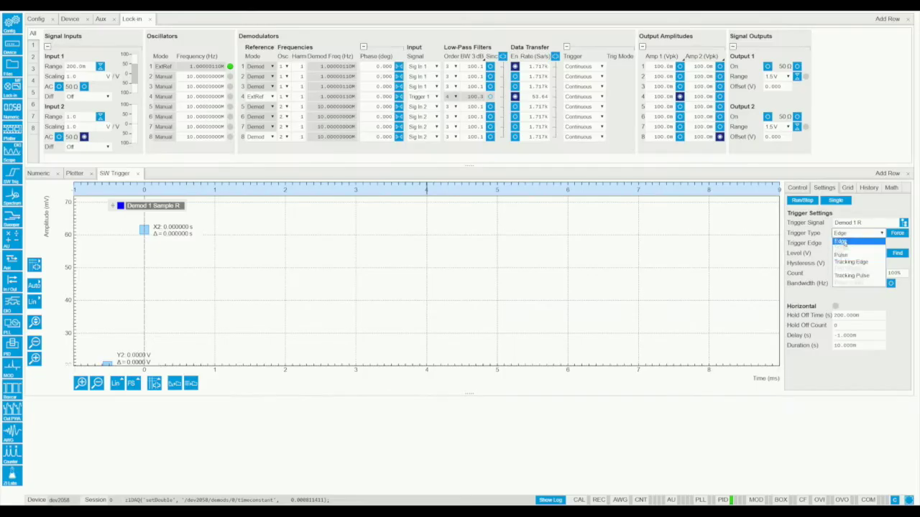
{"action": "left_click", "coordinate": [823, 246]}
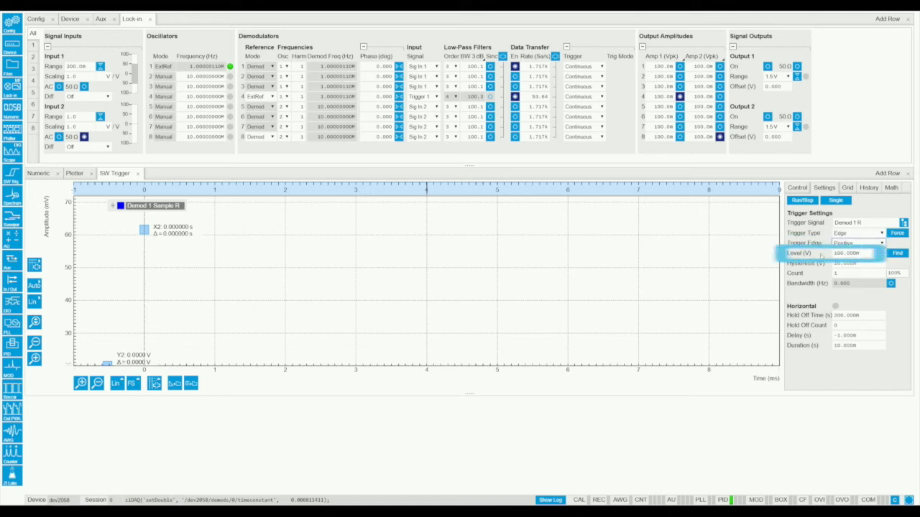
After checking the Plotter, set the SW Trigger Level to 60m (60 mV).
{"action": "left_click", "coordinate": [73, 174]}
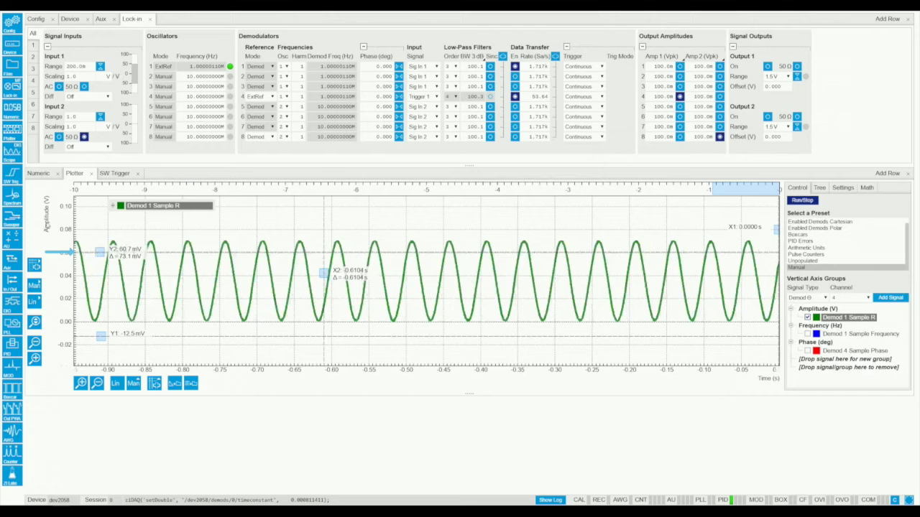
{"action": "left_click", "coordinate": [113, 174]}
{"action": "double_click", "coordinate": [841, 253]}
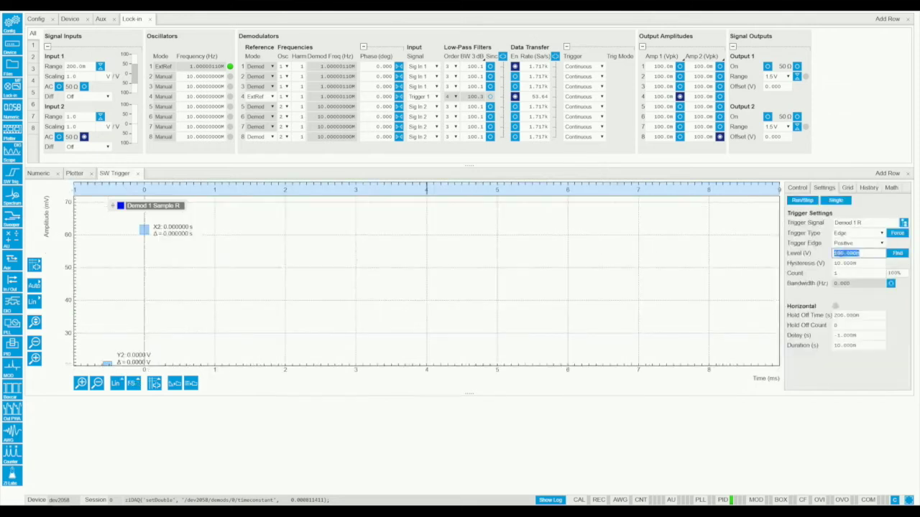
{"action": "type", "text": "60m"}
{"action": "key", "text": "Return"}
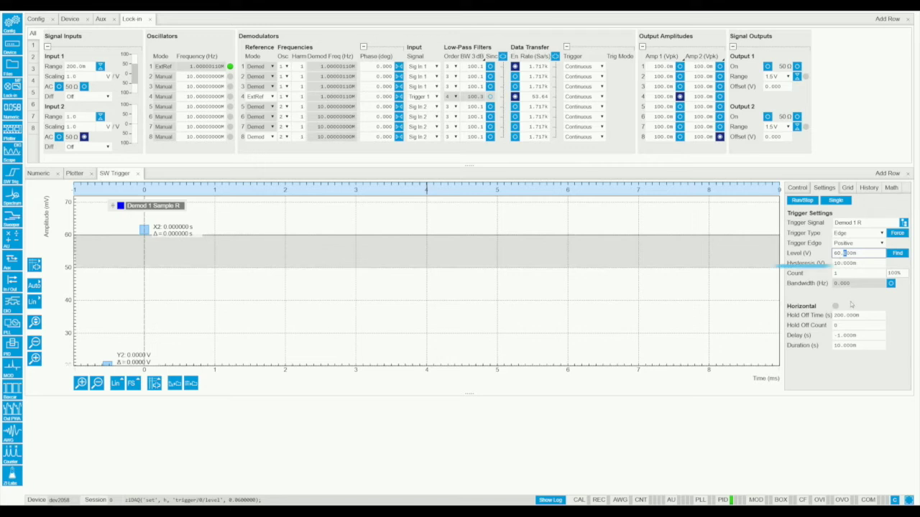
Set the trigger Count to 4.
{"action": "left_click", "coordinate": [842, 273]}
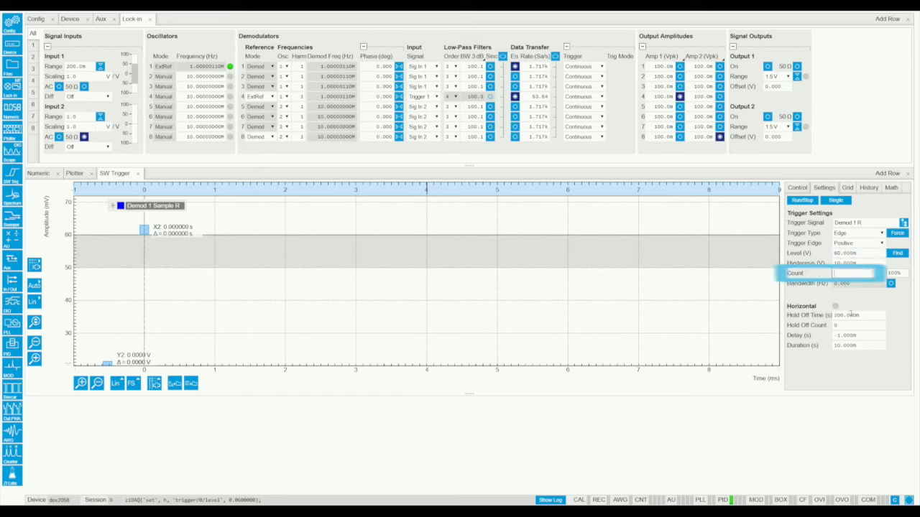
{"action": "type", "text": "4"}
{"action": "key", "text": "Return"}
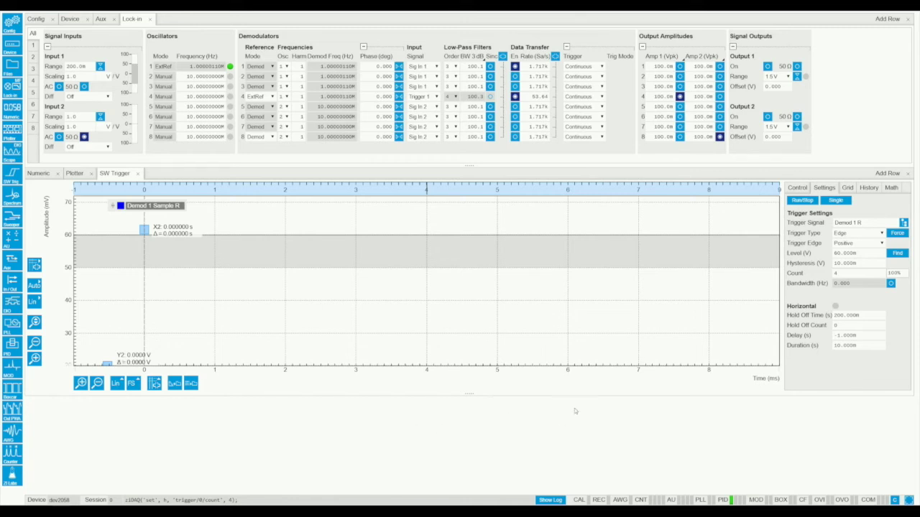
Enter Duration 100m, Hold Off Time 100m and Delay -10m in the Horizontal settings.
{"action": "left_click", "coordinate": [870, 345]}
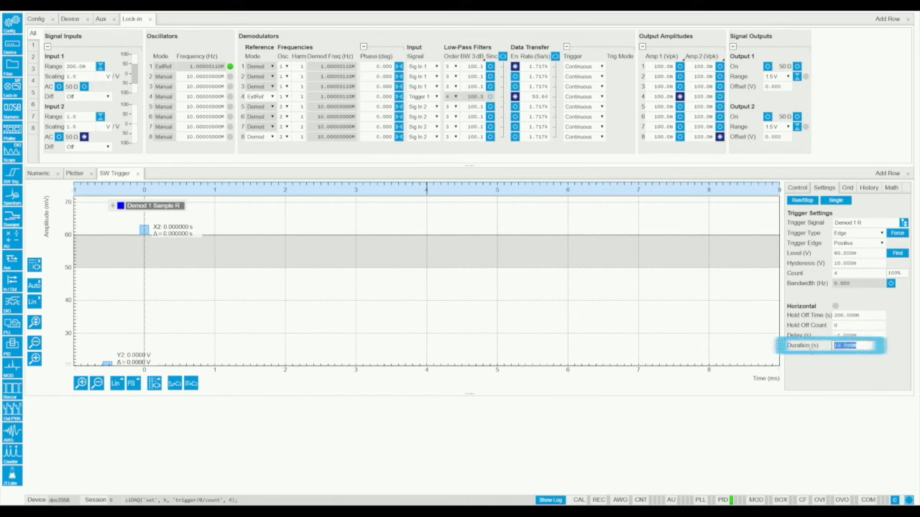
{"action": "type", "text": "100m"}
{"action": "key", "text": "Return"}
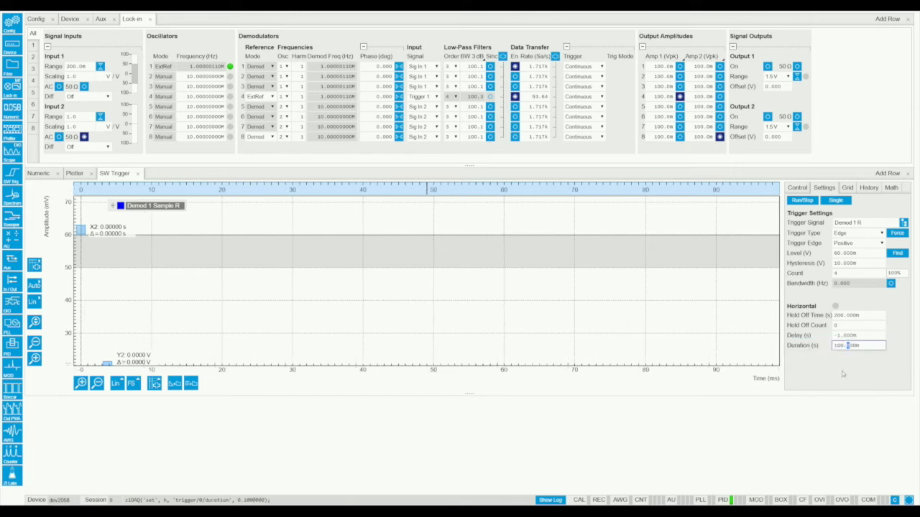
{"action": "left_click", "coordinate": [852, 316]}
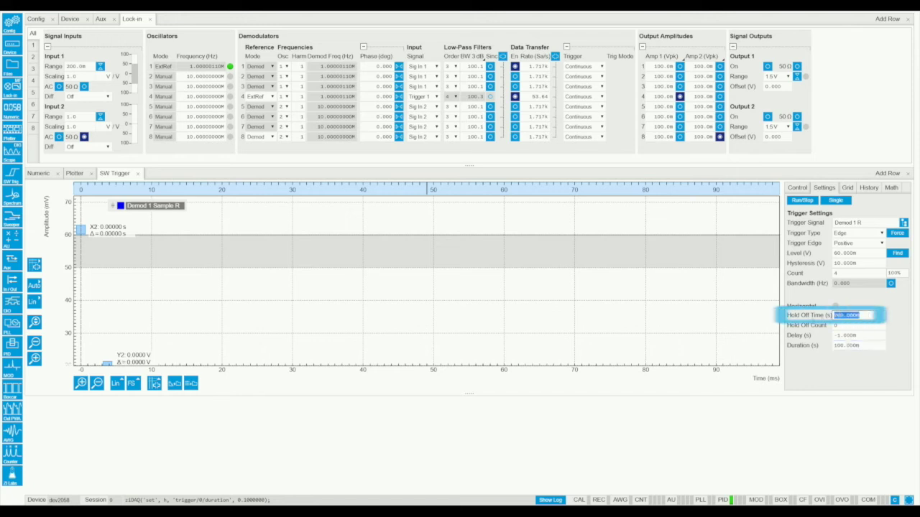
{"action": "type", "text": "100m"}
{"action": "key", "text": "Return"}
{"action": "left_click", "coordinate": [841, 380]}
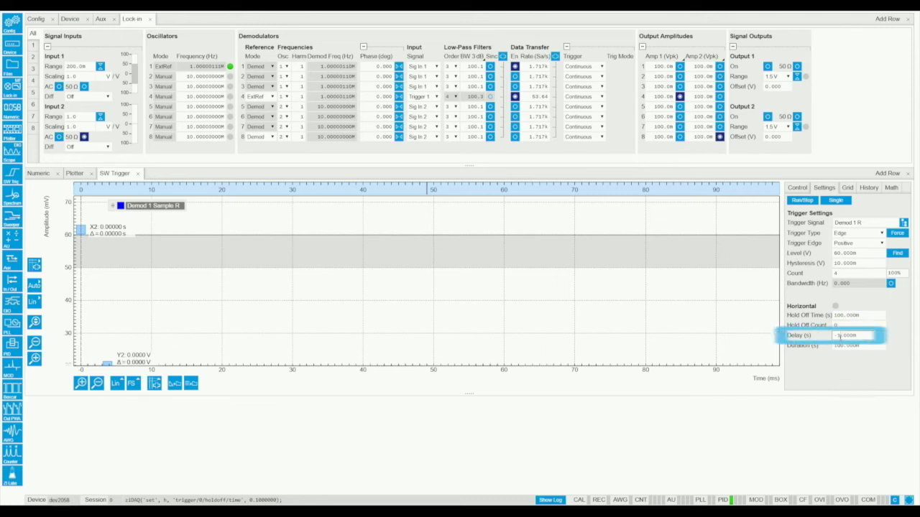
{"action": "type", "text": "0"}
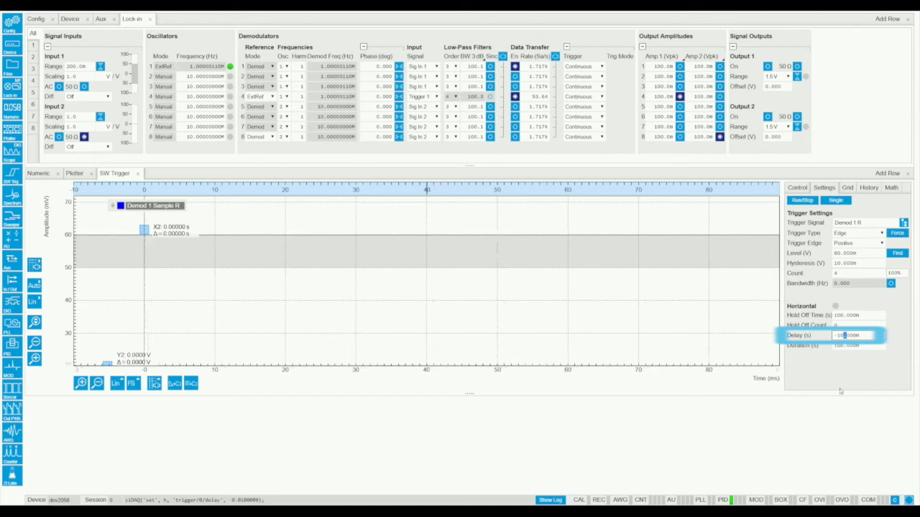
{"action": "left_click", "coordinate": [838, 382]}
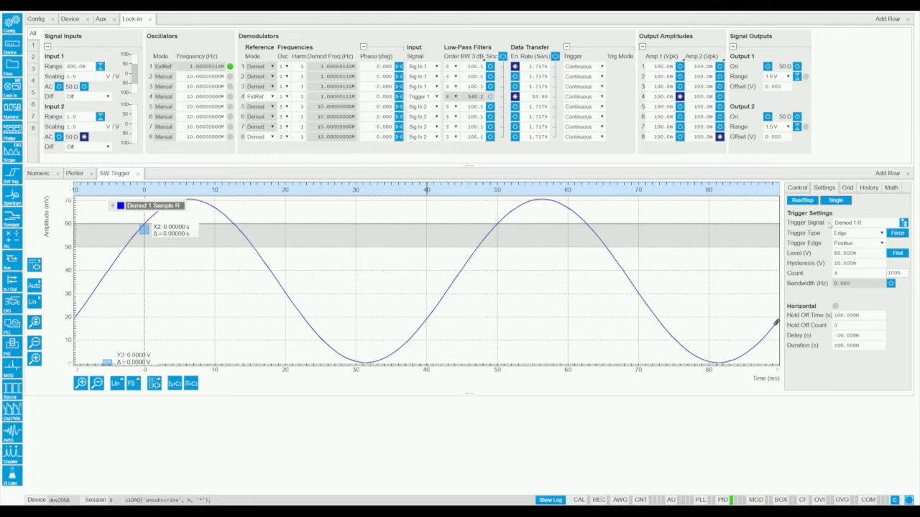
Acquire one Single triggered shot and check it in the History list.
{"action": "left_click", "coordinate": [833, 200]}
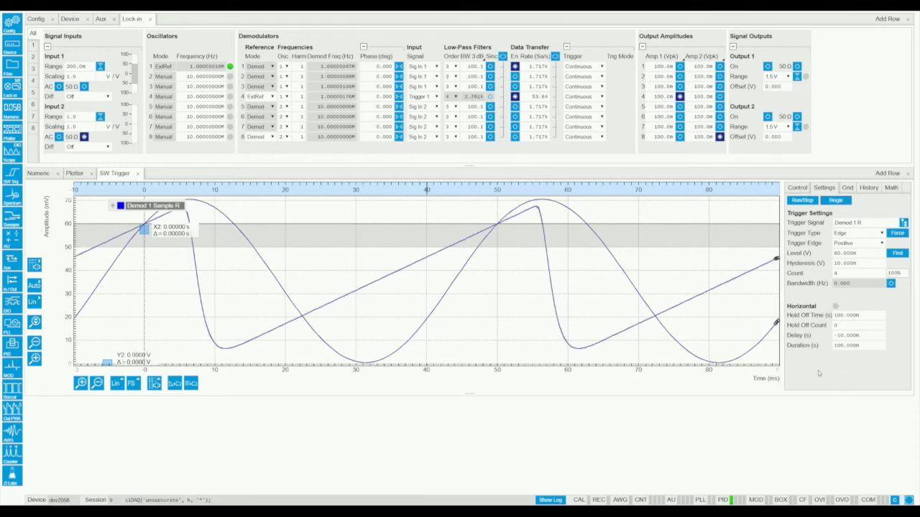
{"action": "left_click", "coordinate": [869, 187]}
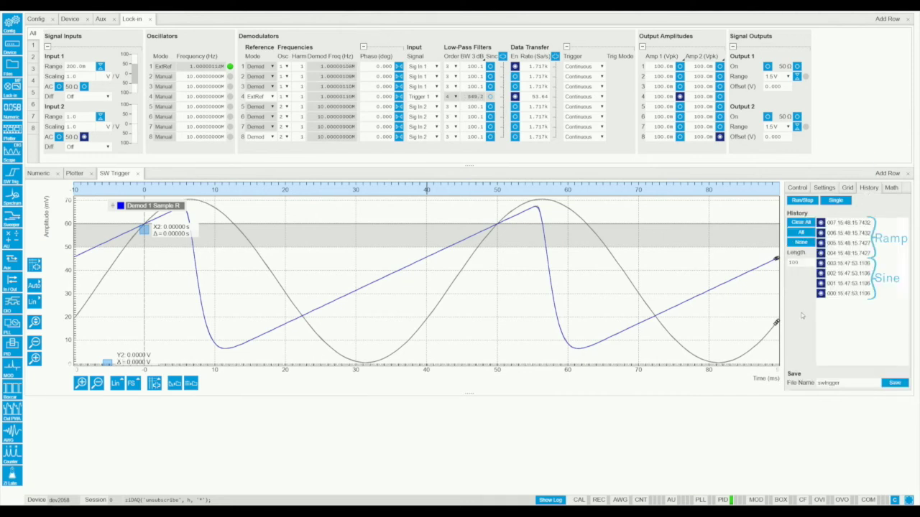
{"action": "left_click", "coordinate": [819, 191]}
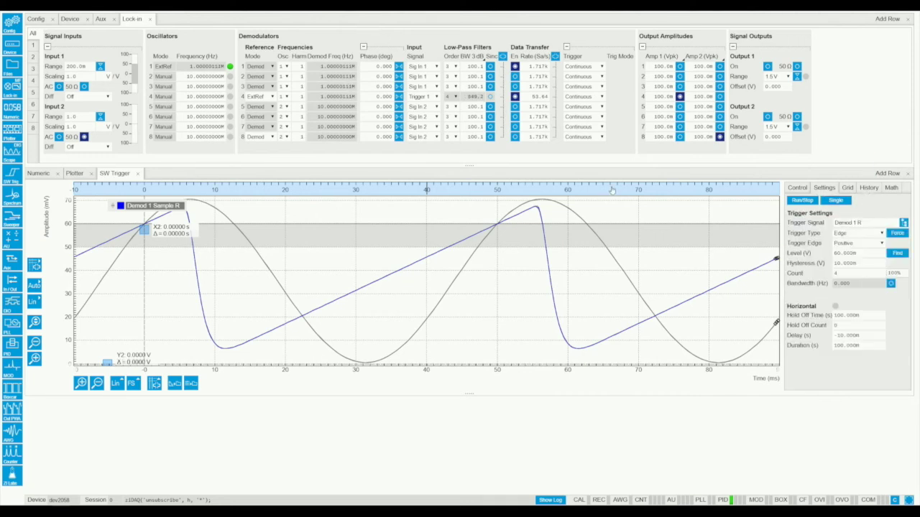
Step Demod 1's BW 3 dB down from 100.1 to 13.06 Hz in the Plotter.
{"action": "left_click", "coordinate": [78, 173]}
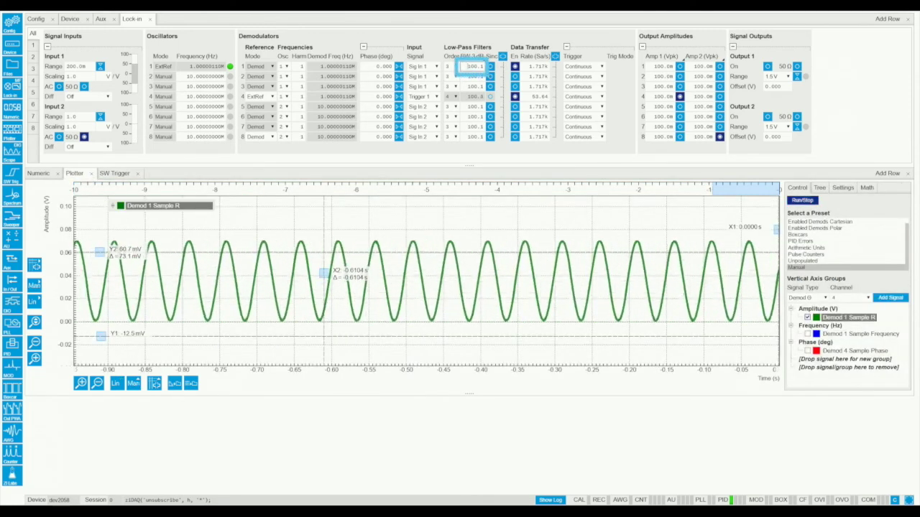
{"action": "key", "text": "Return"}
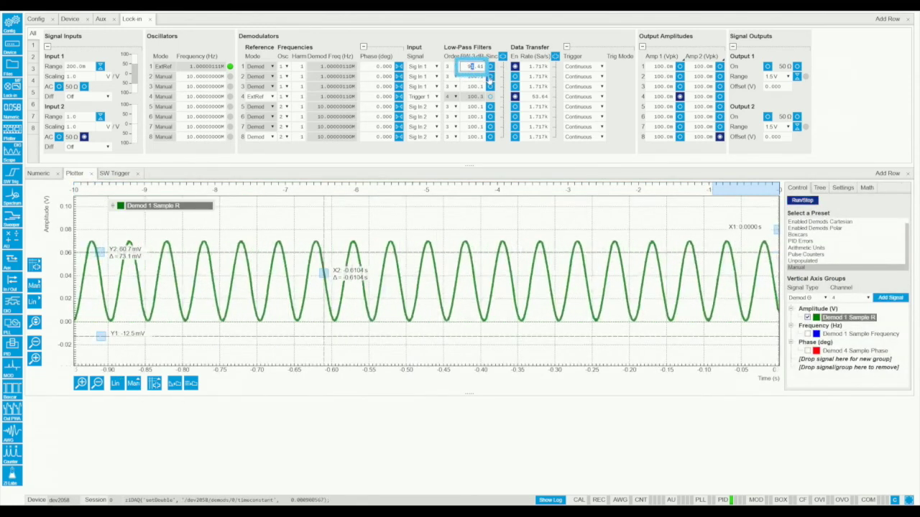
{"action": "key", "text": "Down"}
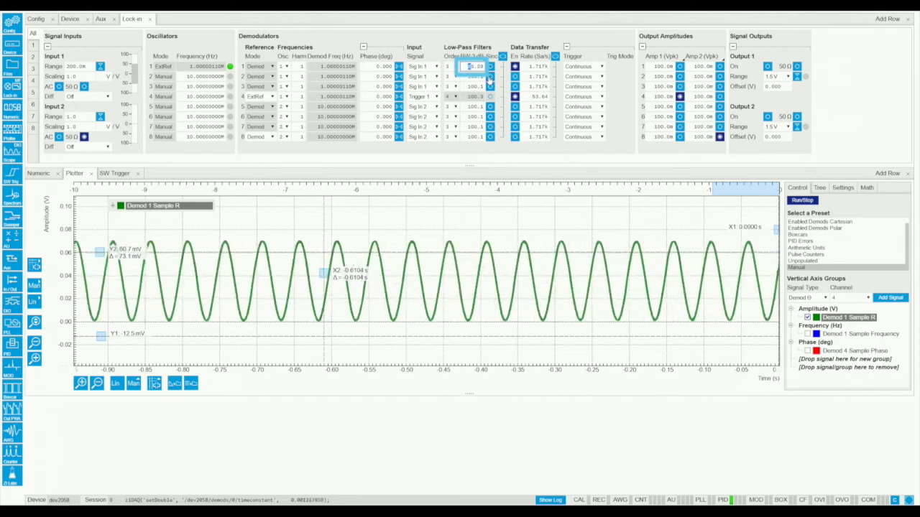
{"action": "key", "text": "Down"}
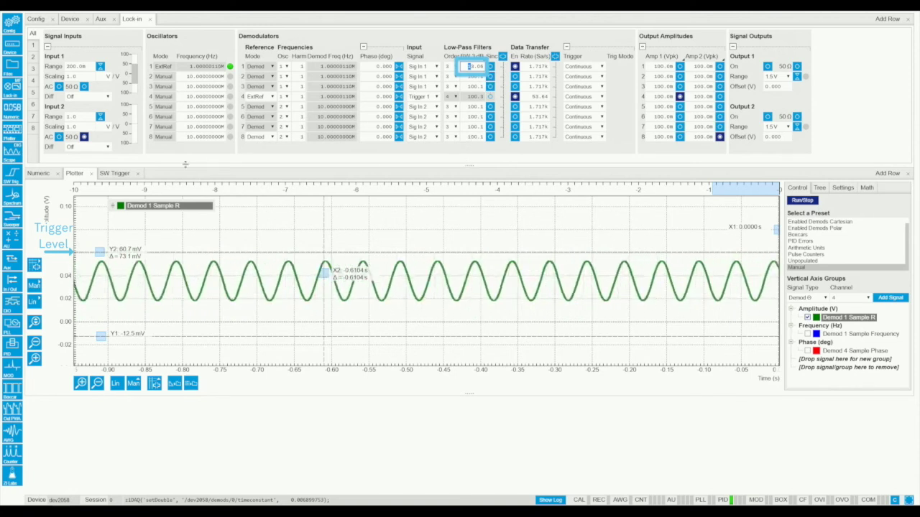
{"action": "left_click", "coordinate": [121, 175]}
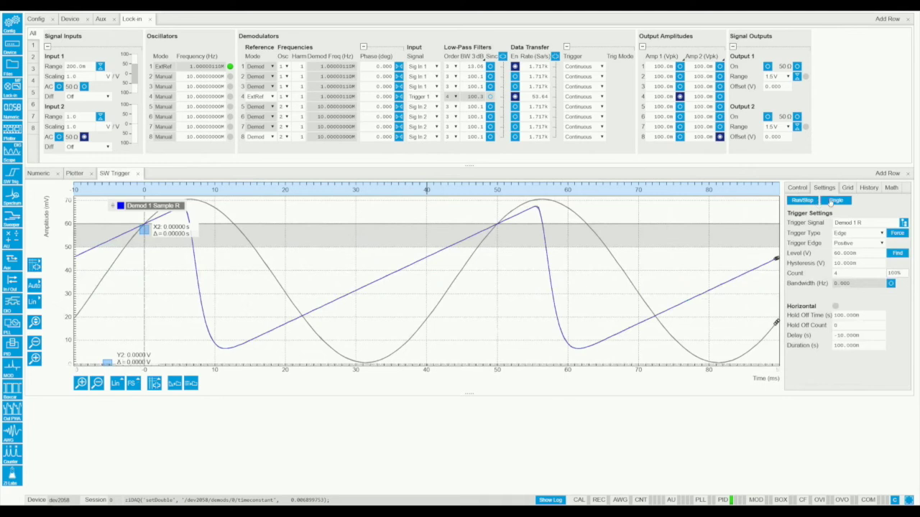
Start a Single acquisition, Force a trigger, and auto-Find the level (about 36.6 mV).
{"action": "left_click", "coordinate": [830, 202]}
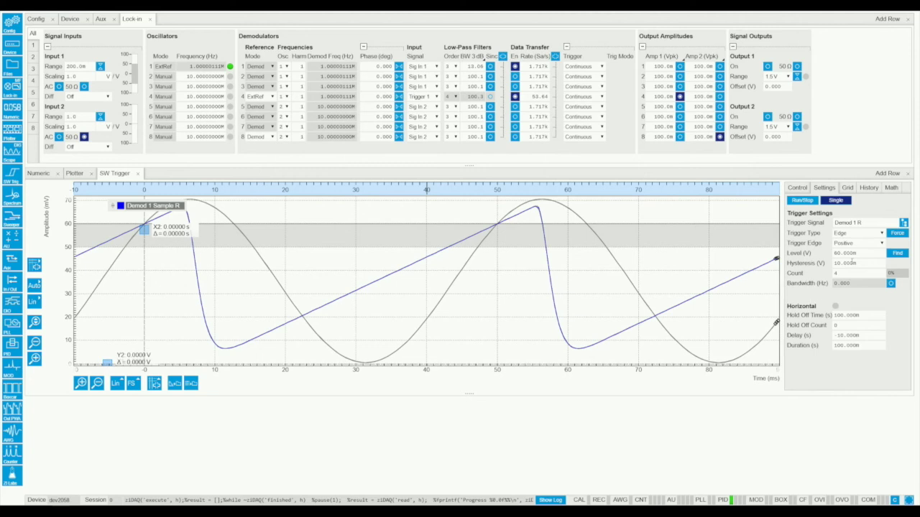
{"action": "left_click", "coordinate": [897, 232]}
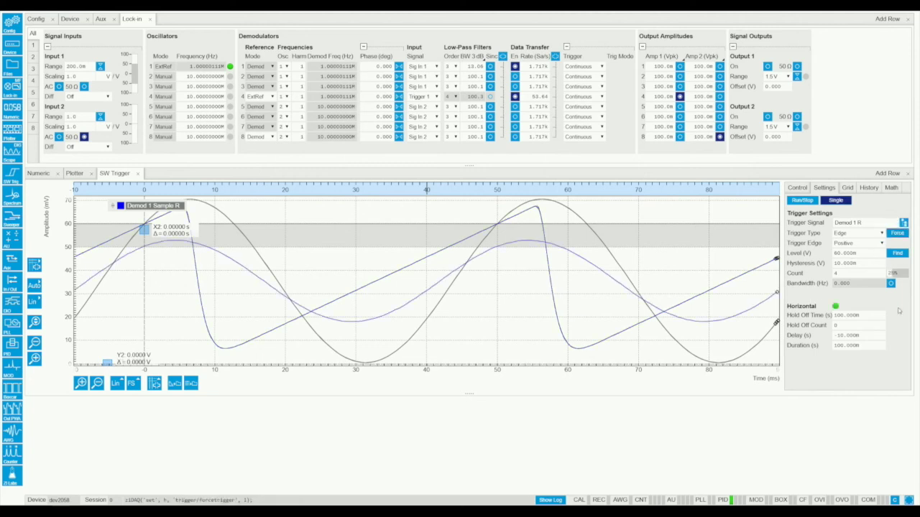
{"action": "left_click", "coordinate": [897, 253]}
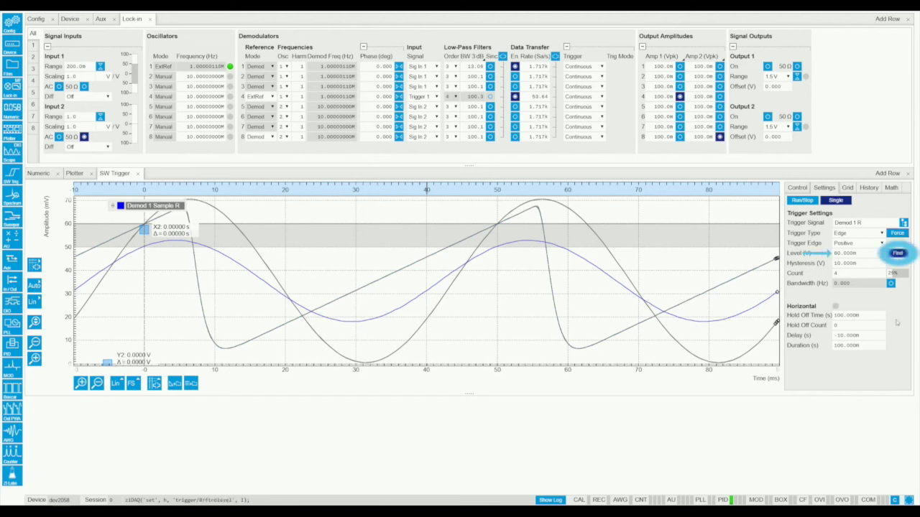